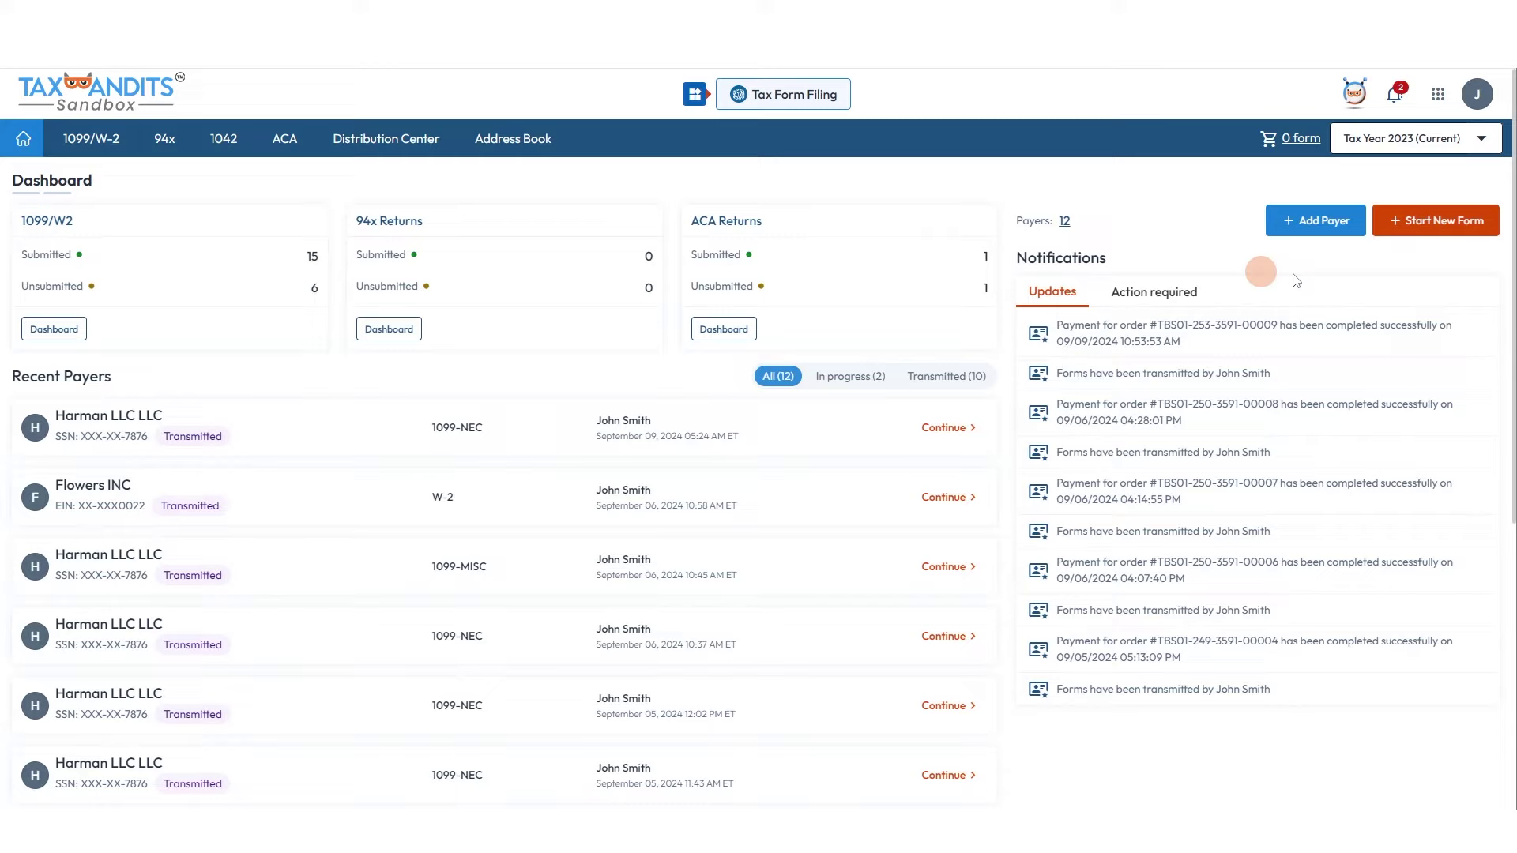
Step: Begin a new Form 1099-NEC, then open and cancel the new-payer form without saving
click(1443, 229)
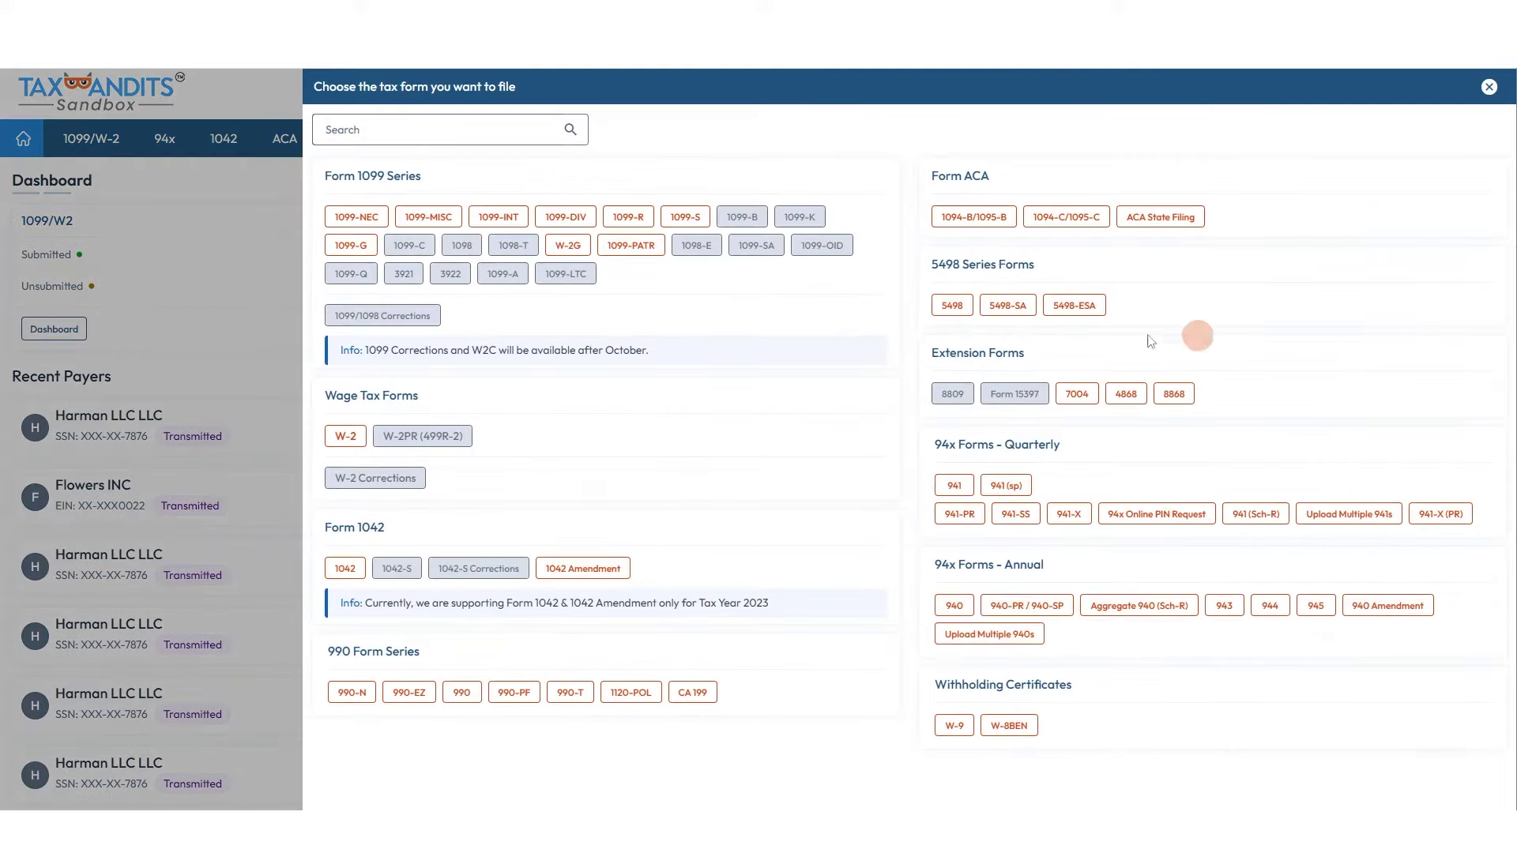
click(369, 221)
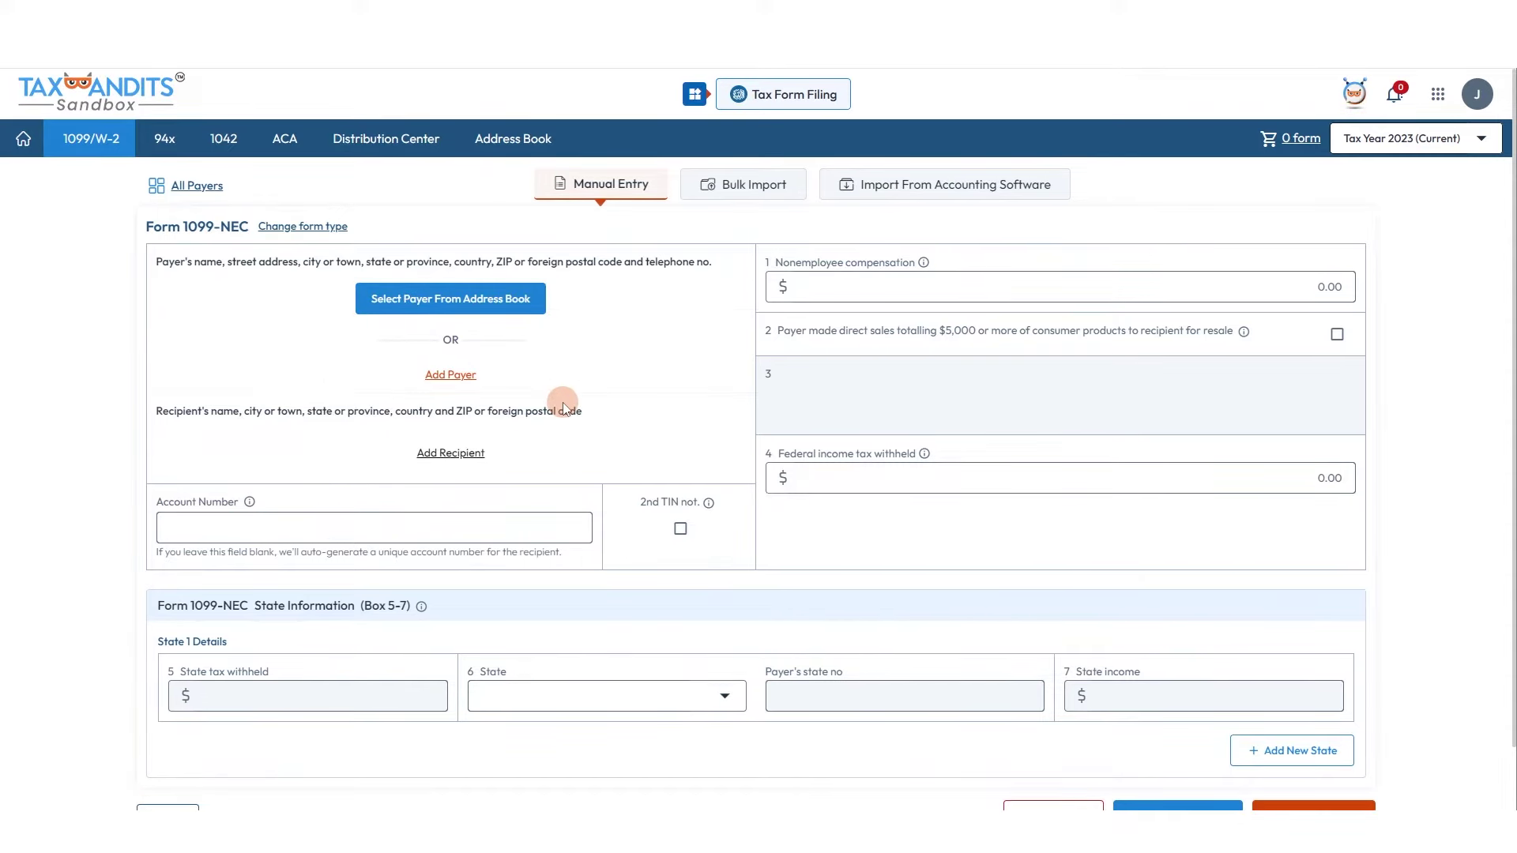
click(435, 378)
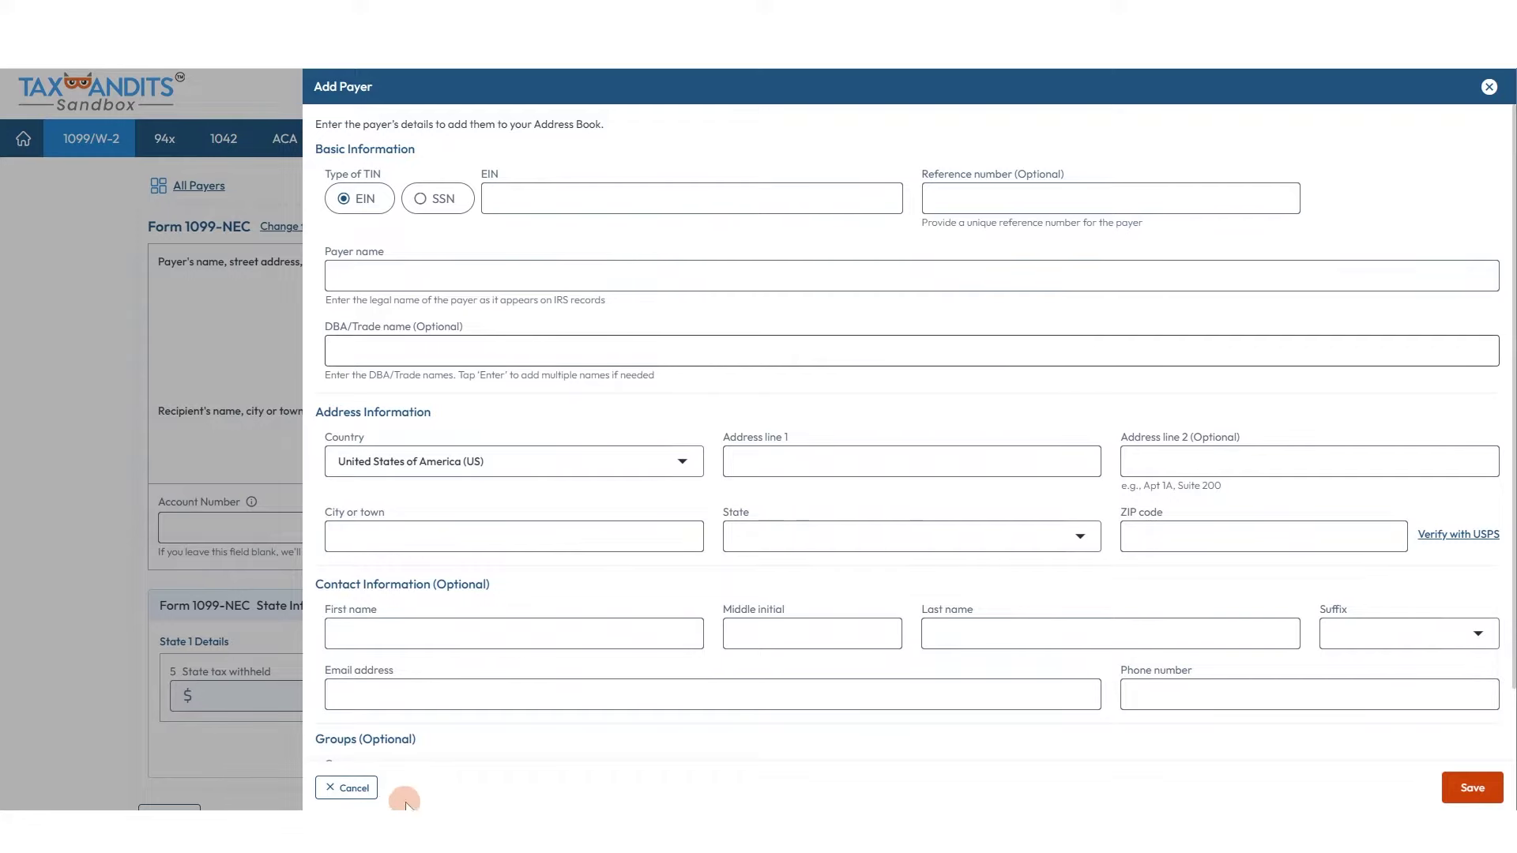
click(347, 788)
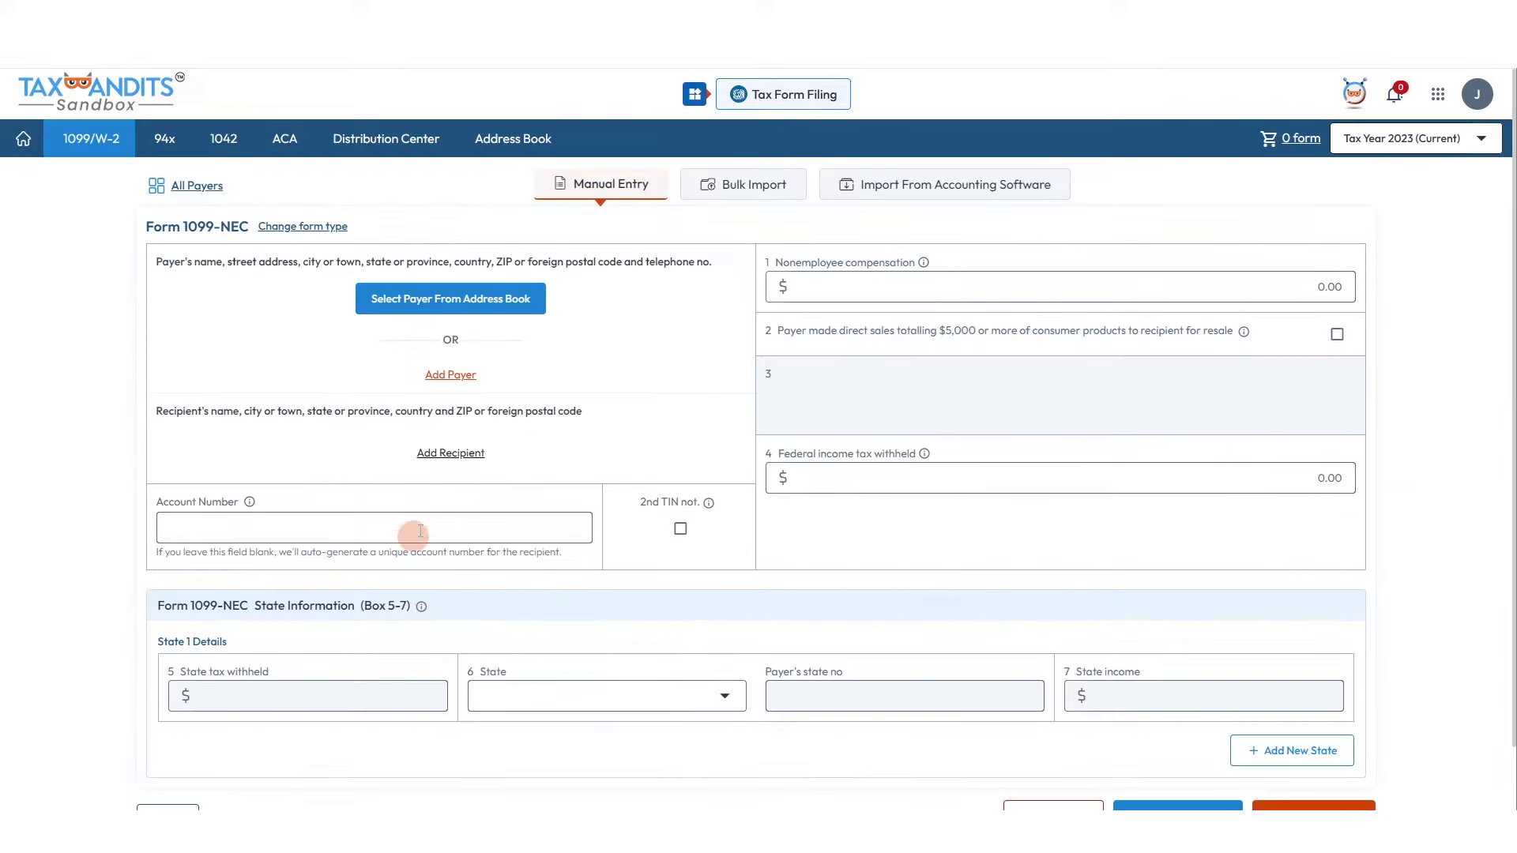
Step: Pick Harman LLC LLC as the payer and a saved recipient from the address book
click(476, 305)
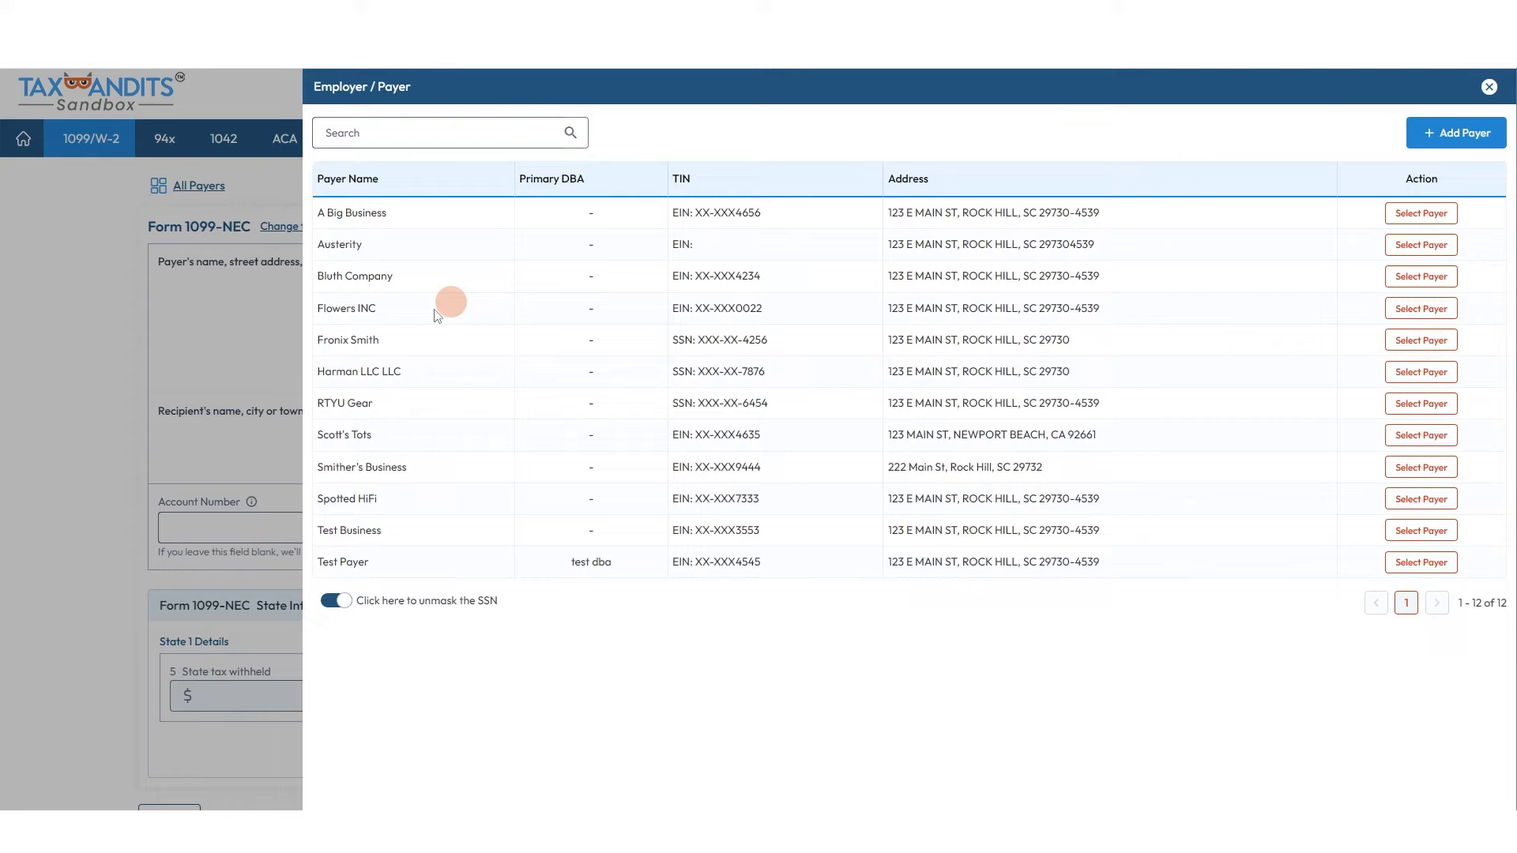
click(1397, 368)
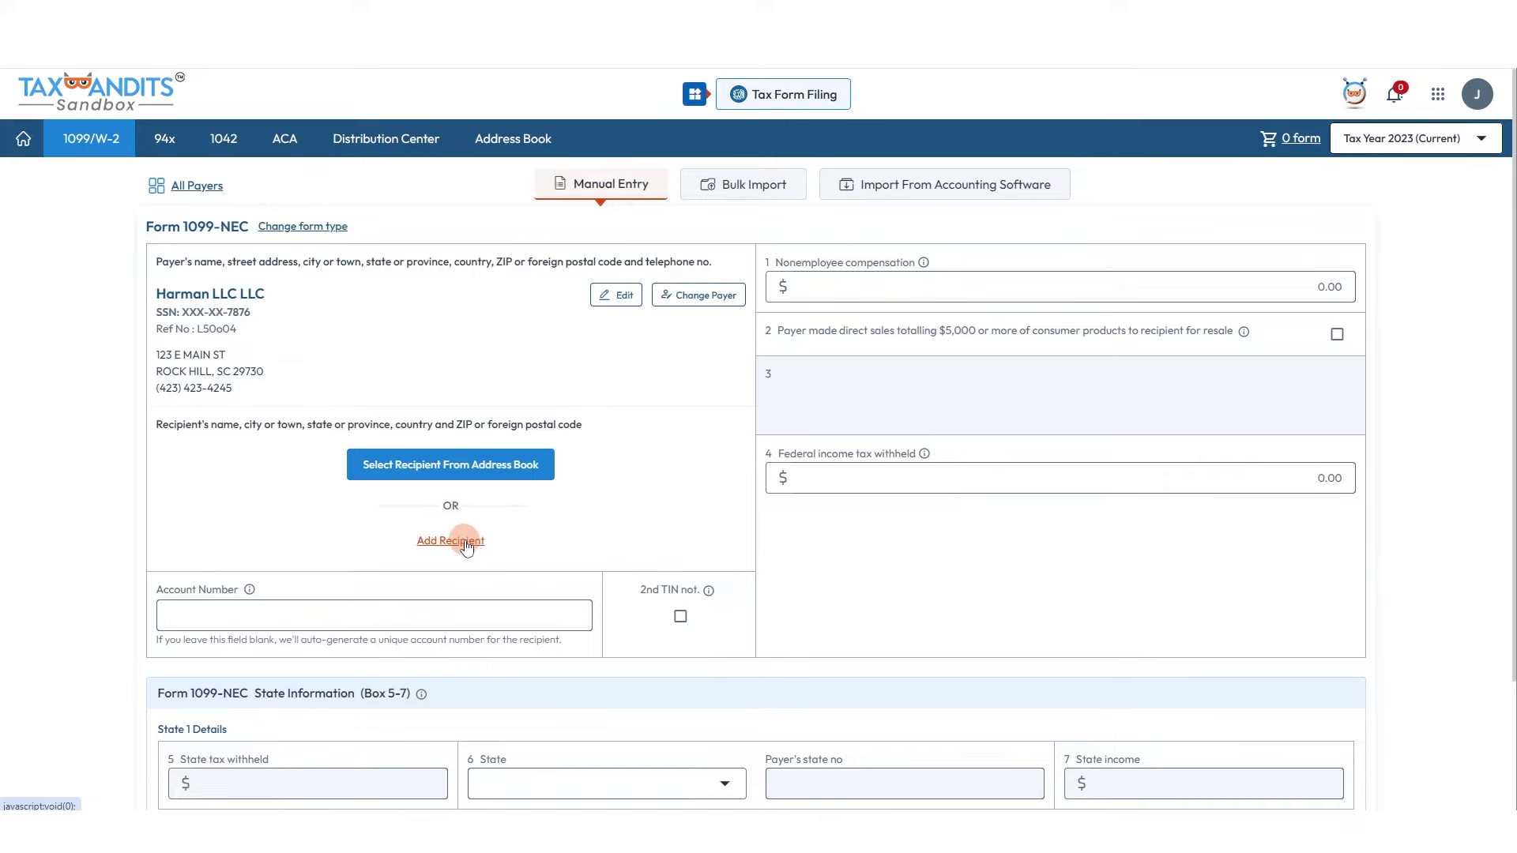
click(477, 471)
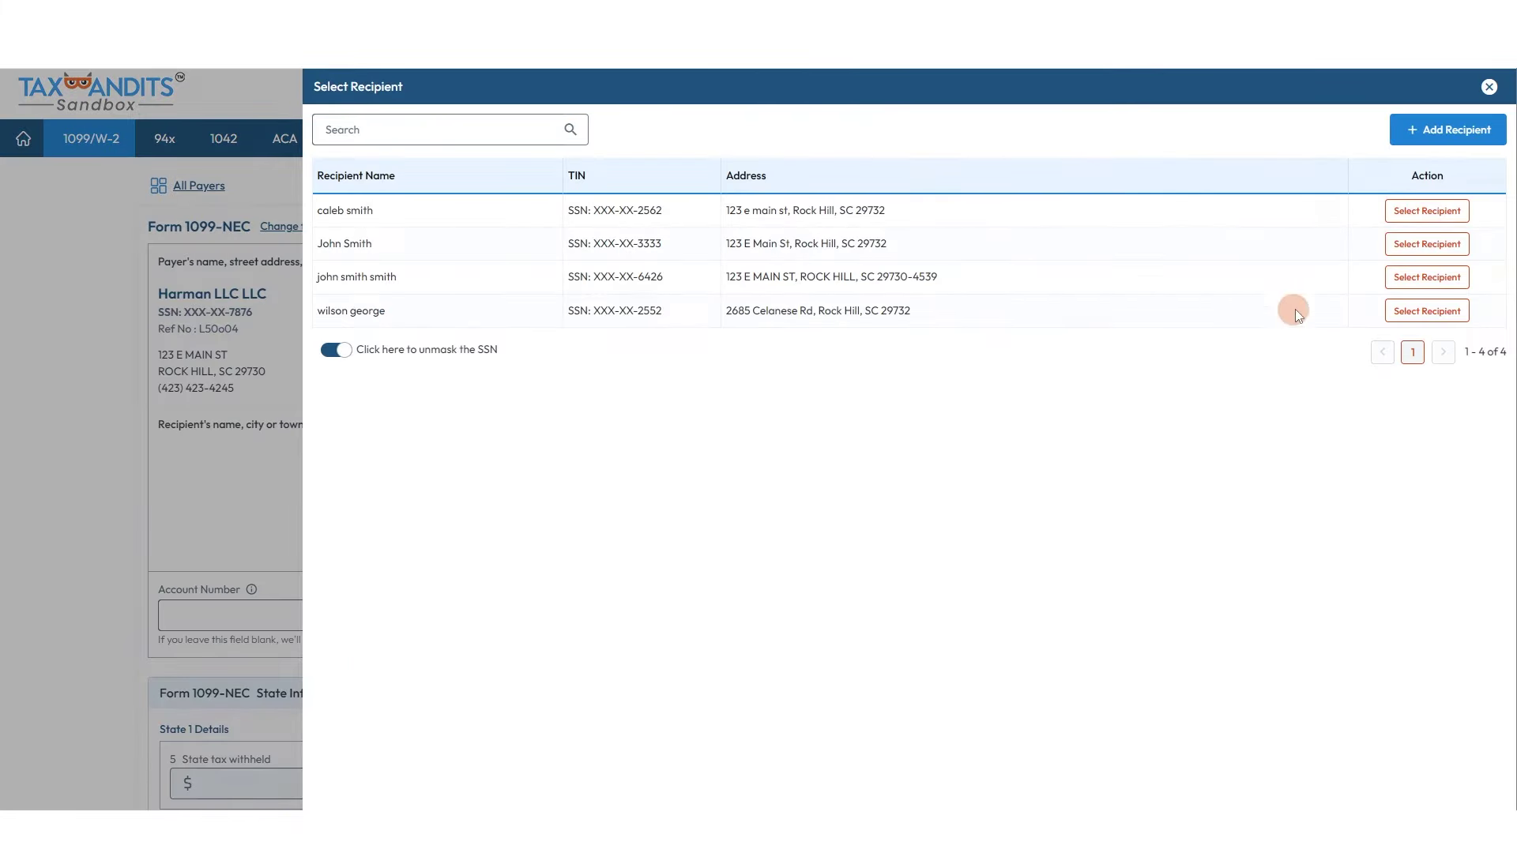
click(1398, 244)
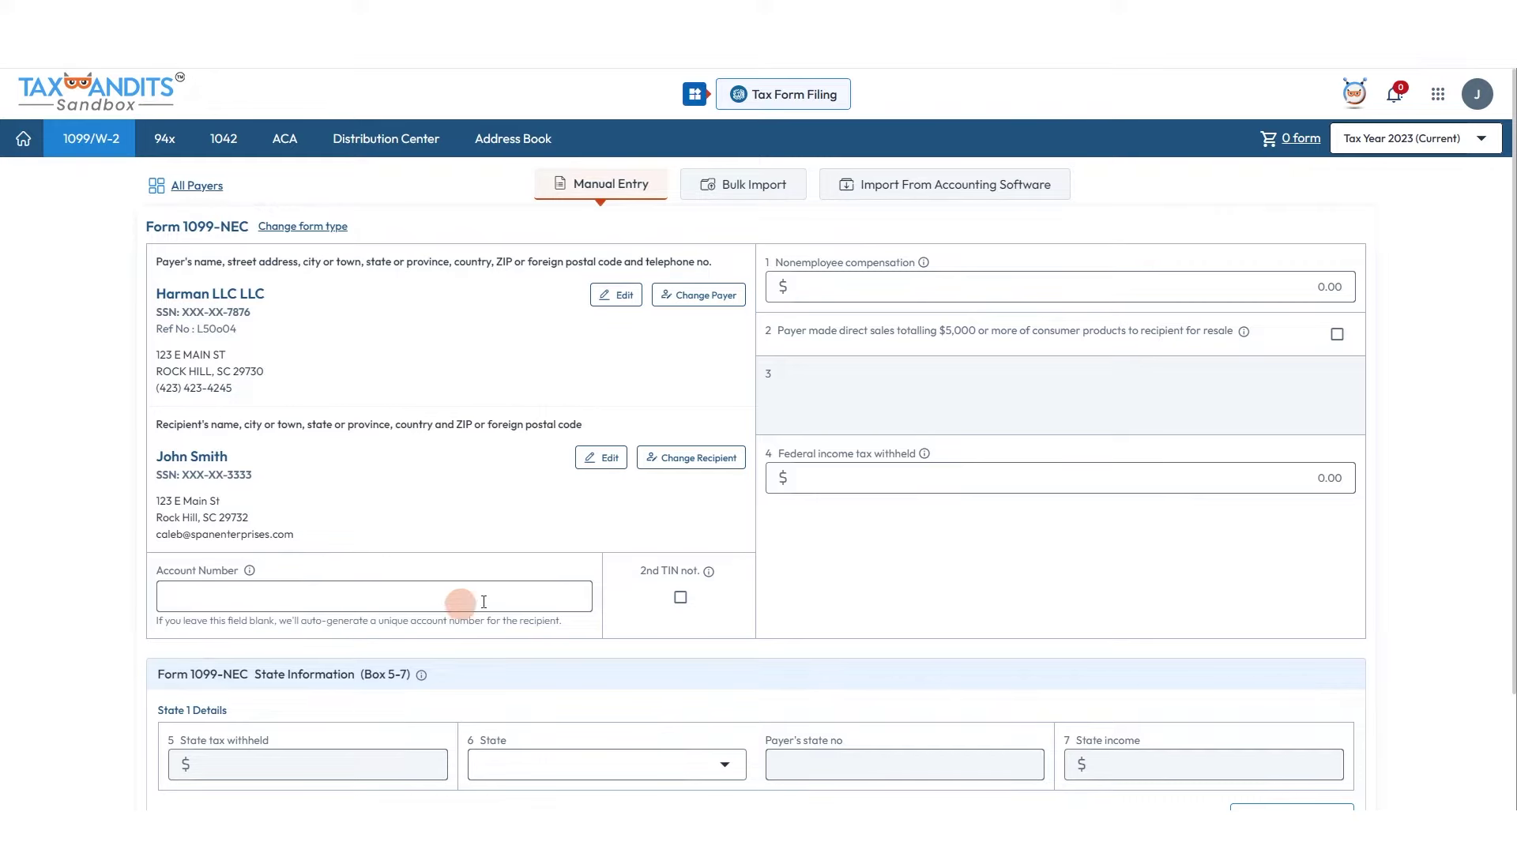
Step: Read the 2nd TIN notice explanation and enter 1,200.00 Box 1 nonemployee compensation
click(701, 572)
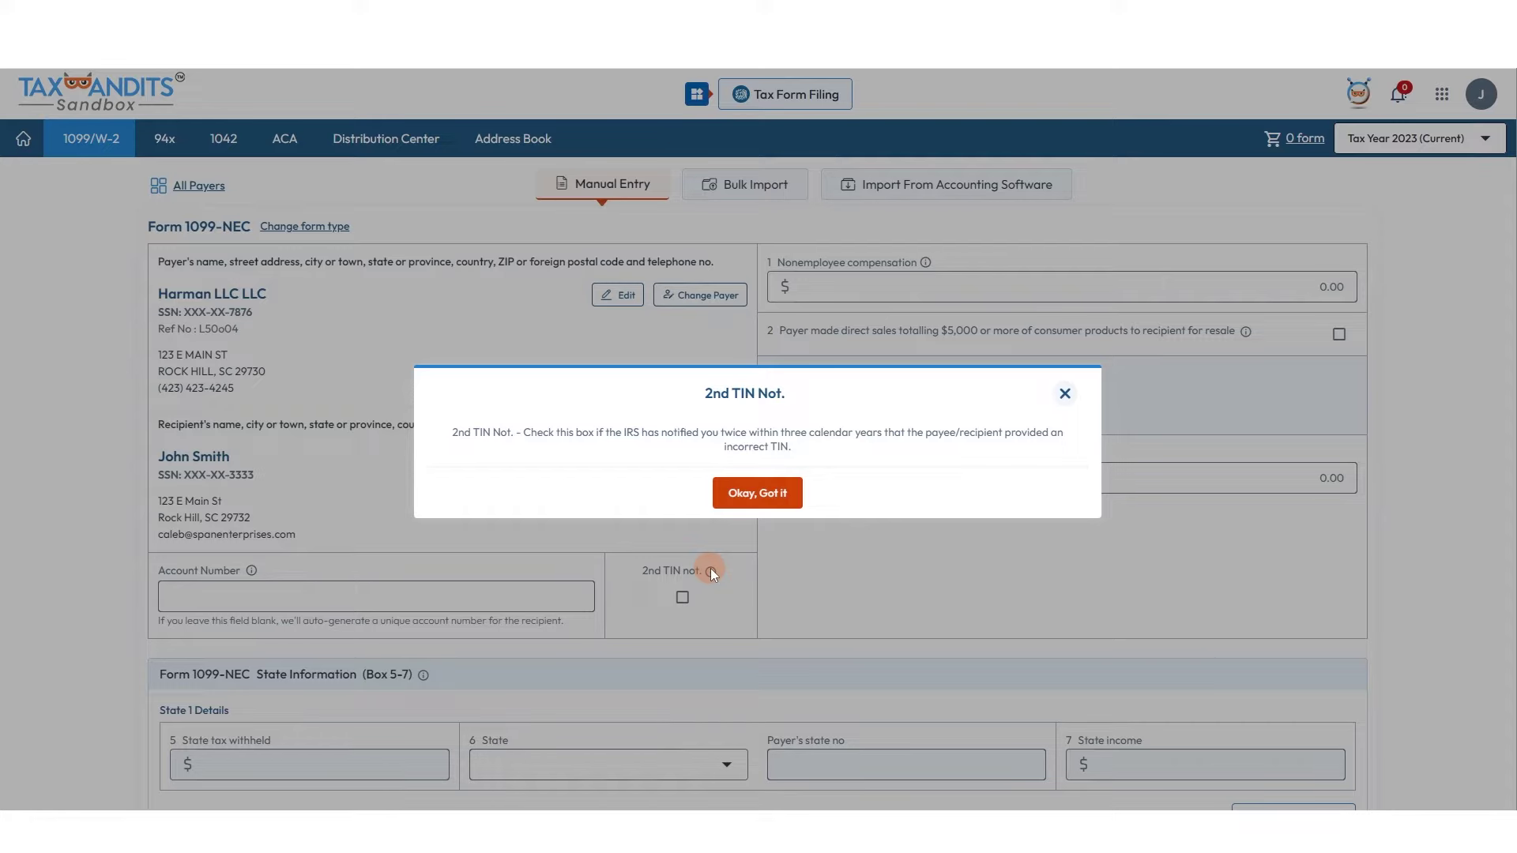
click(779, 495)
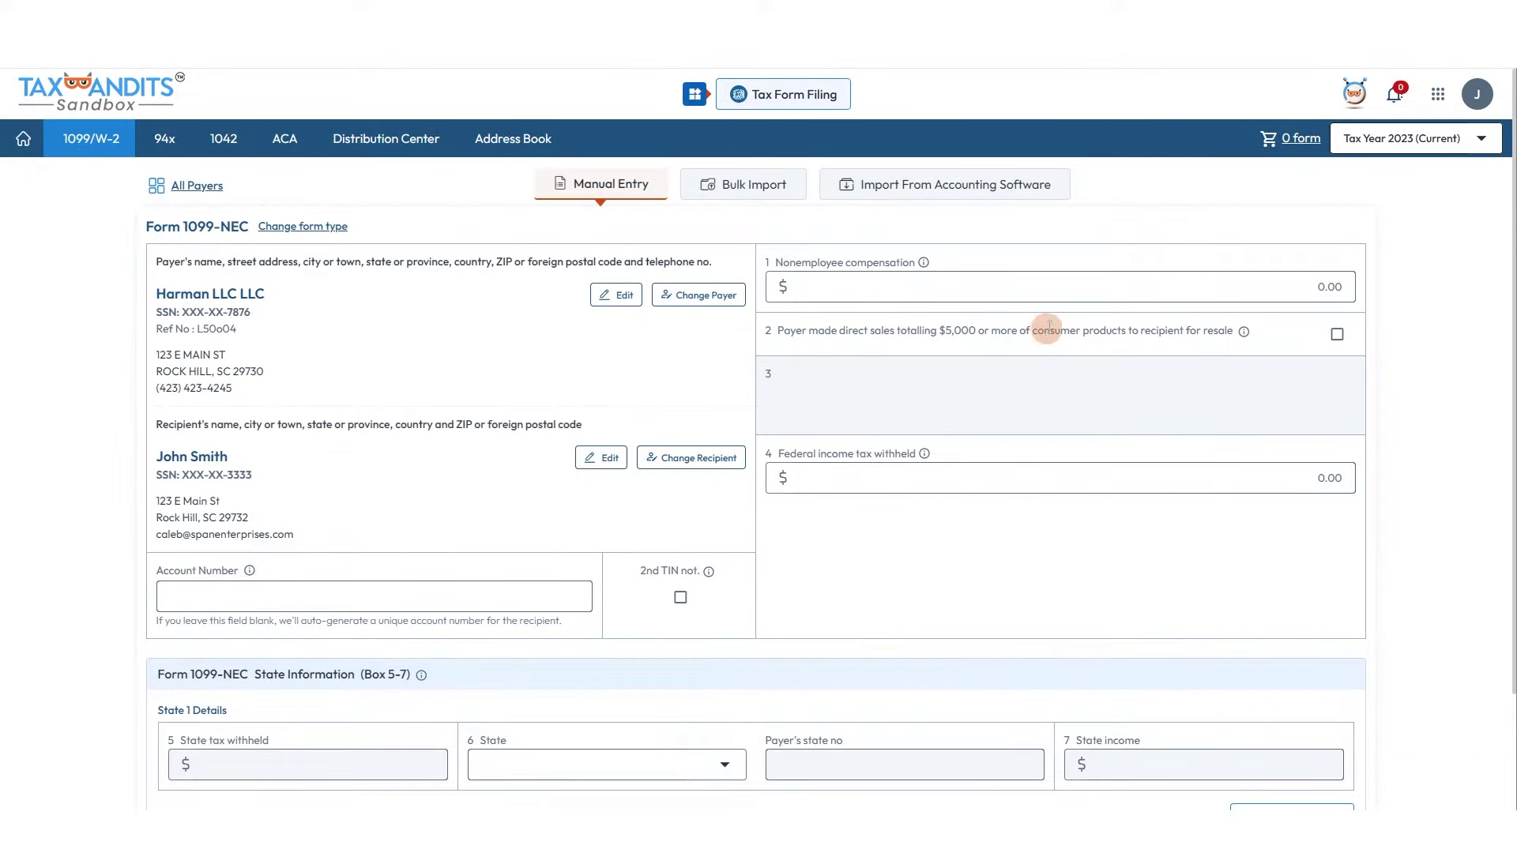
click(1090, 289)
text(1,200)
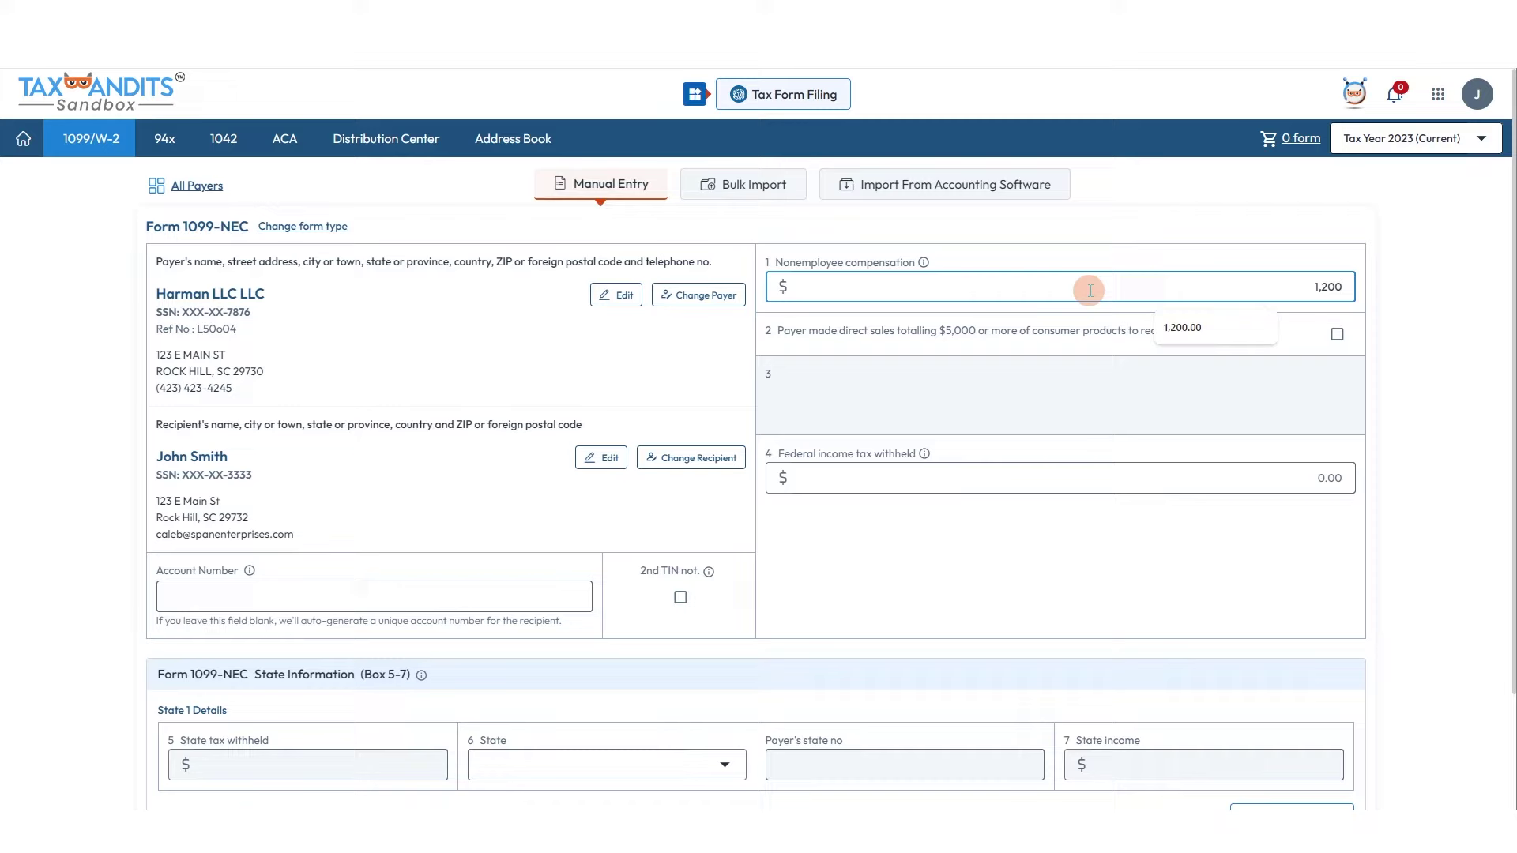
click(1119, 267)
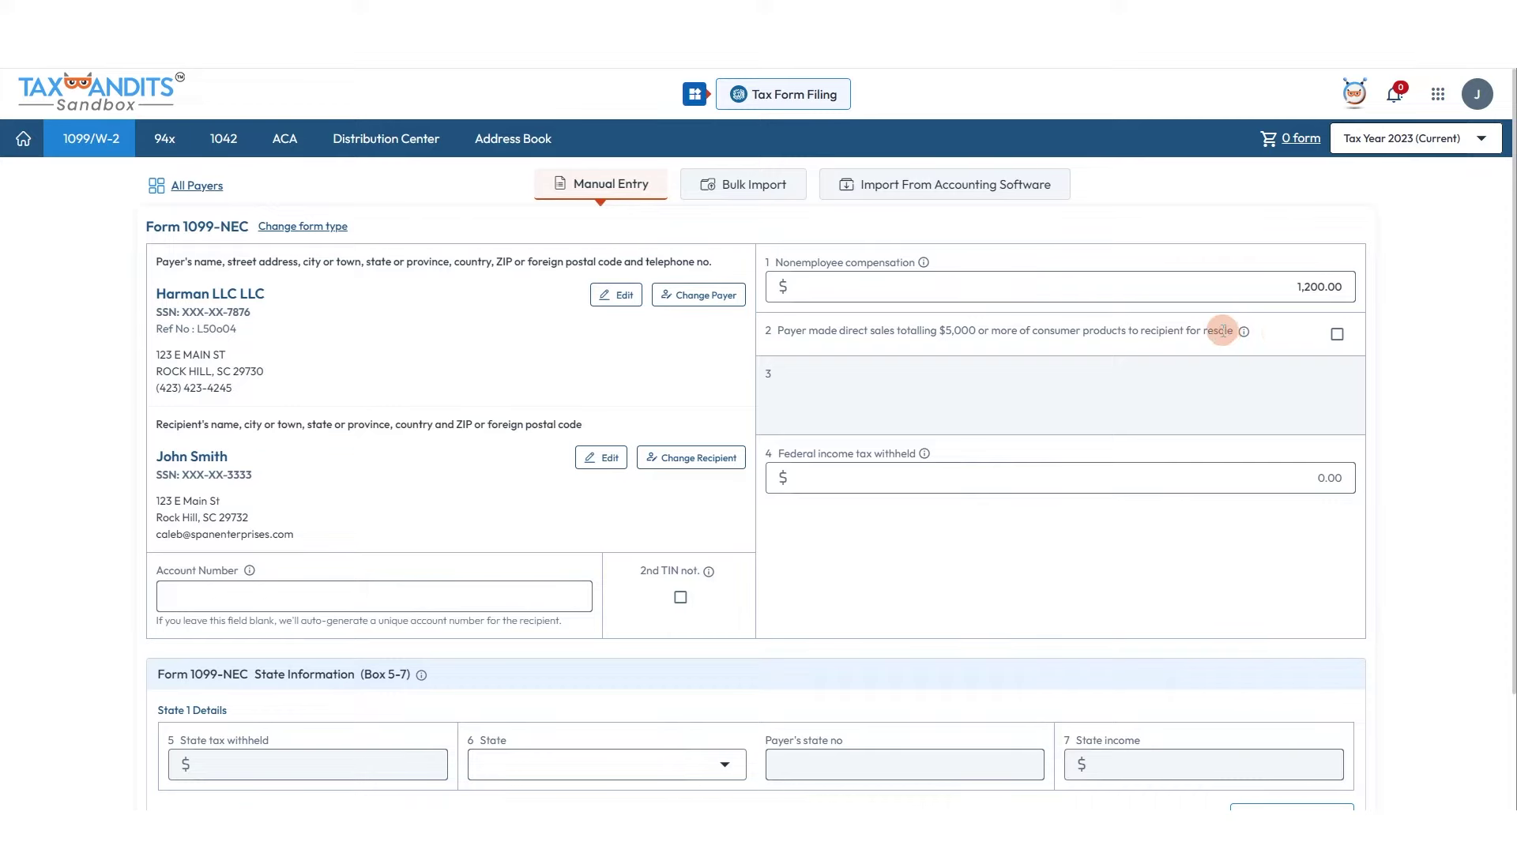
Step: Enter 100.00 federal income tax withheld in Box 4
click(1282, 476)
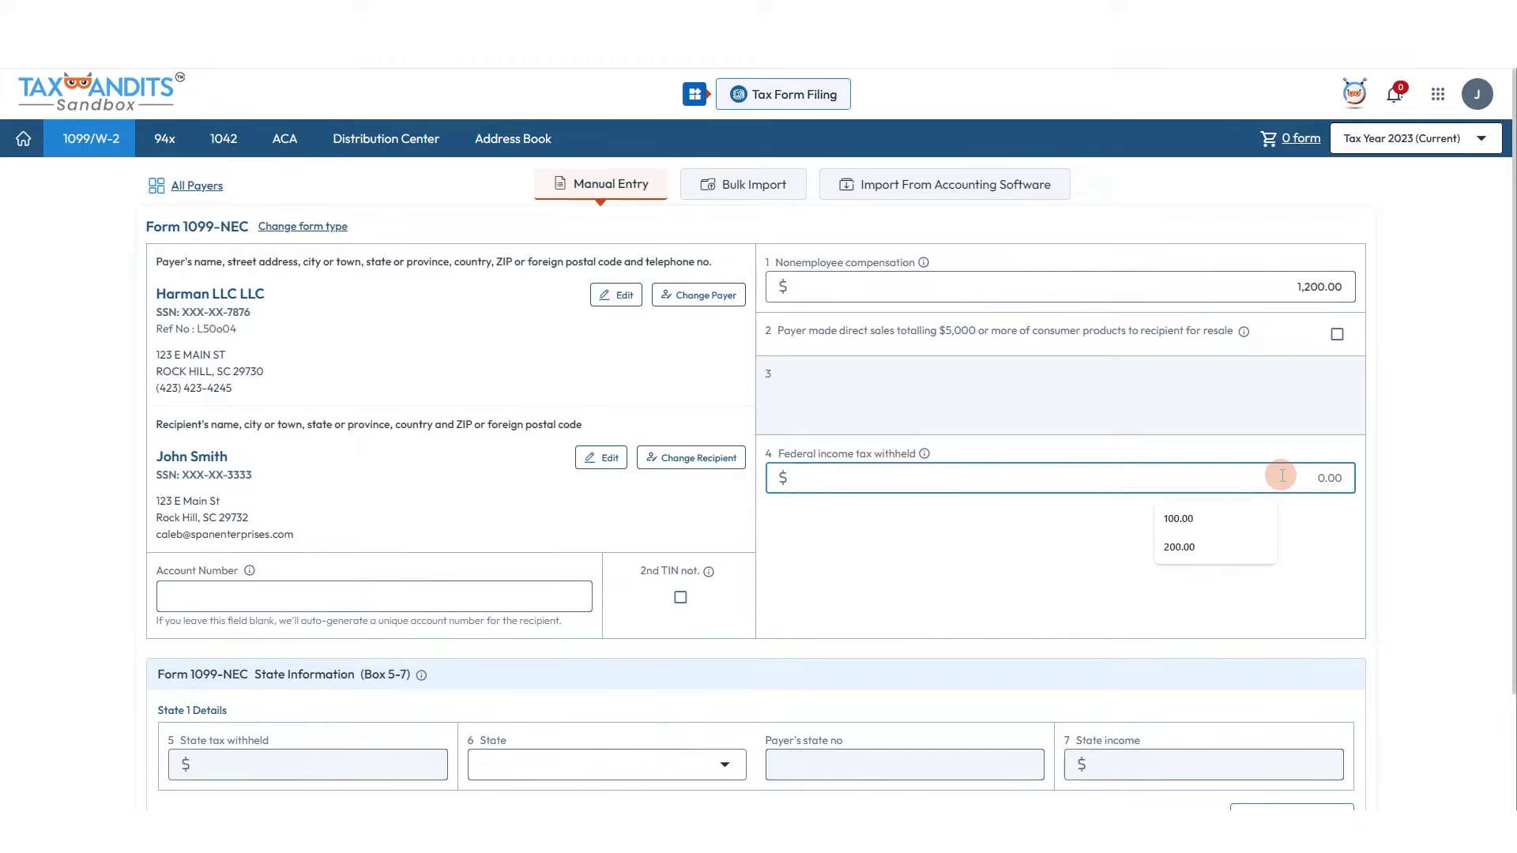
text(100)
click(1370, 562)
Step: Choose South Carolina as the state and enter 50.00 state tax withheld
scroll(1263, 515, down, 2)
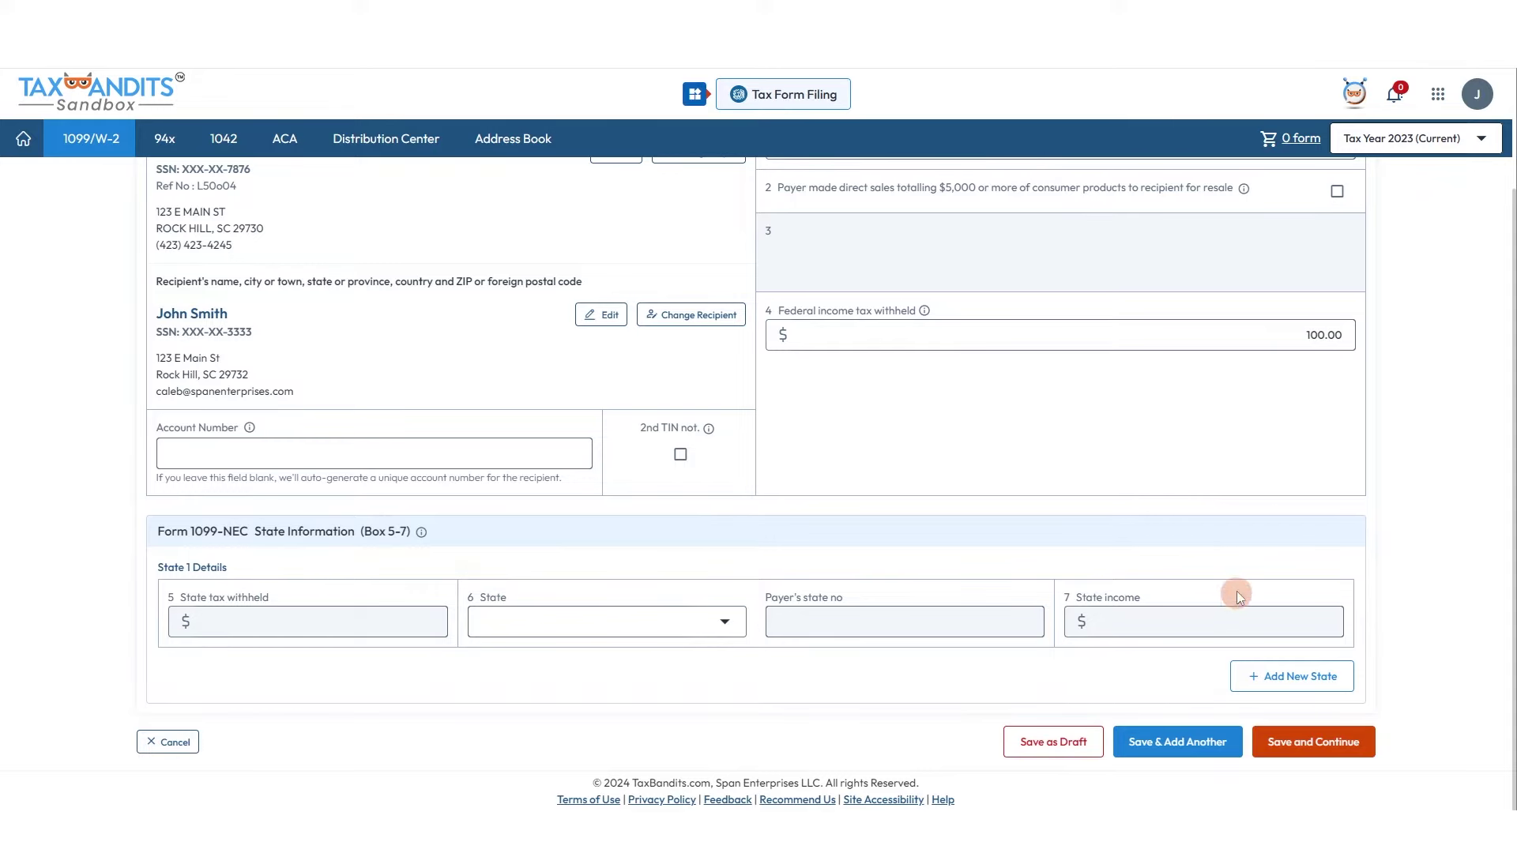
click(726, 623)
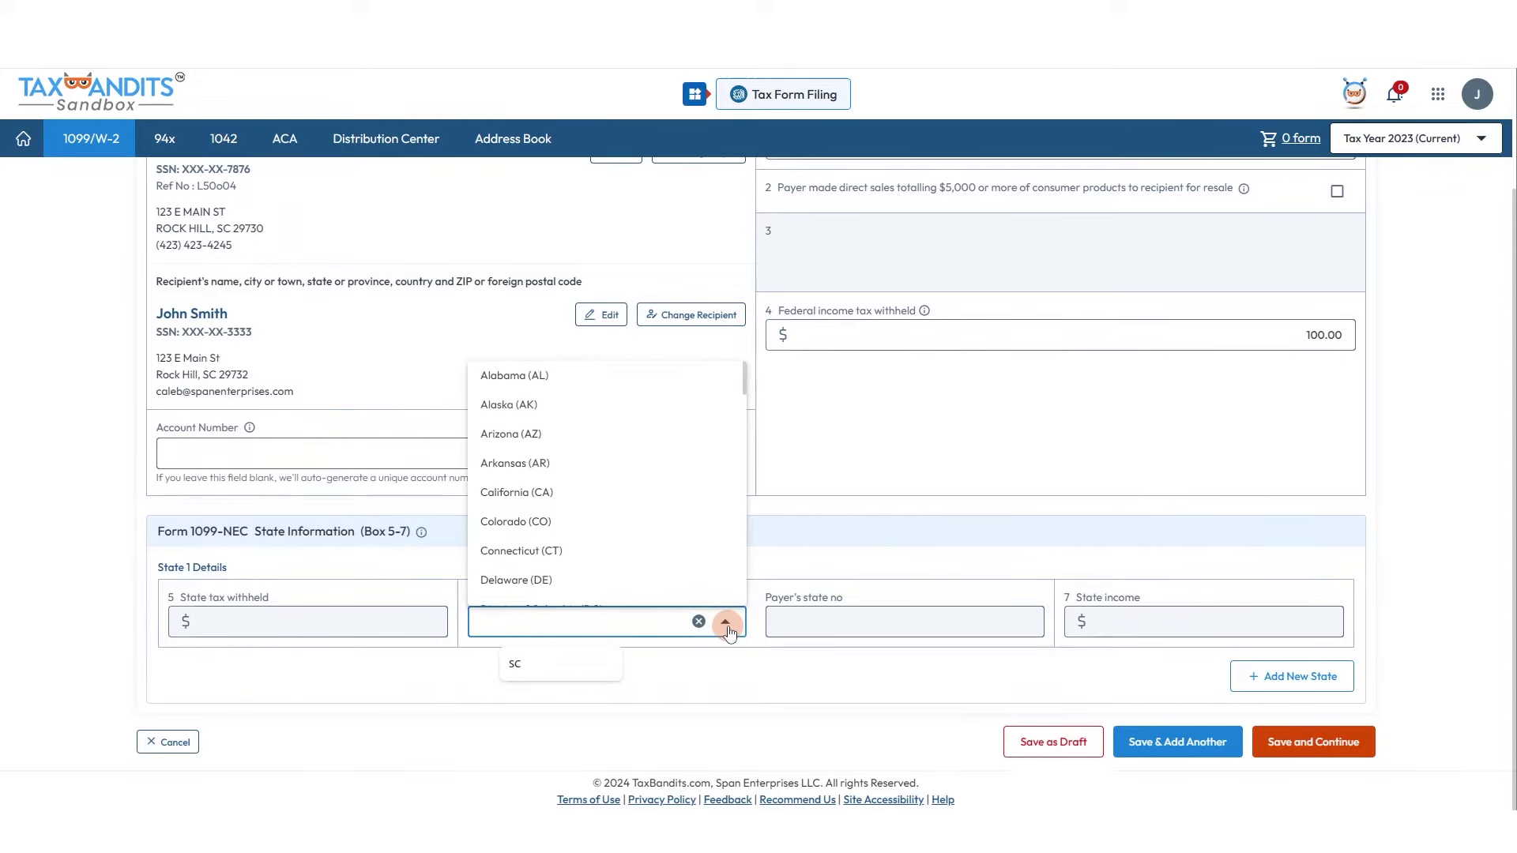
key(Down)
key(Return)
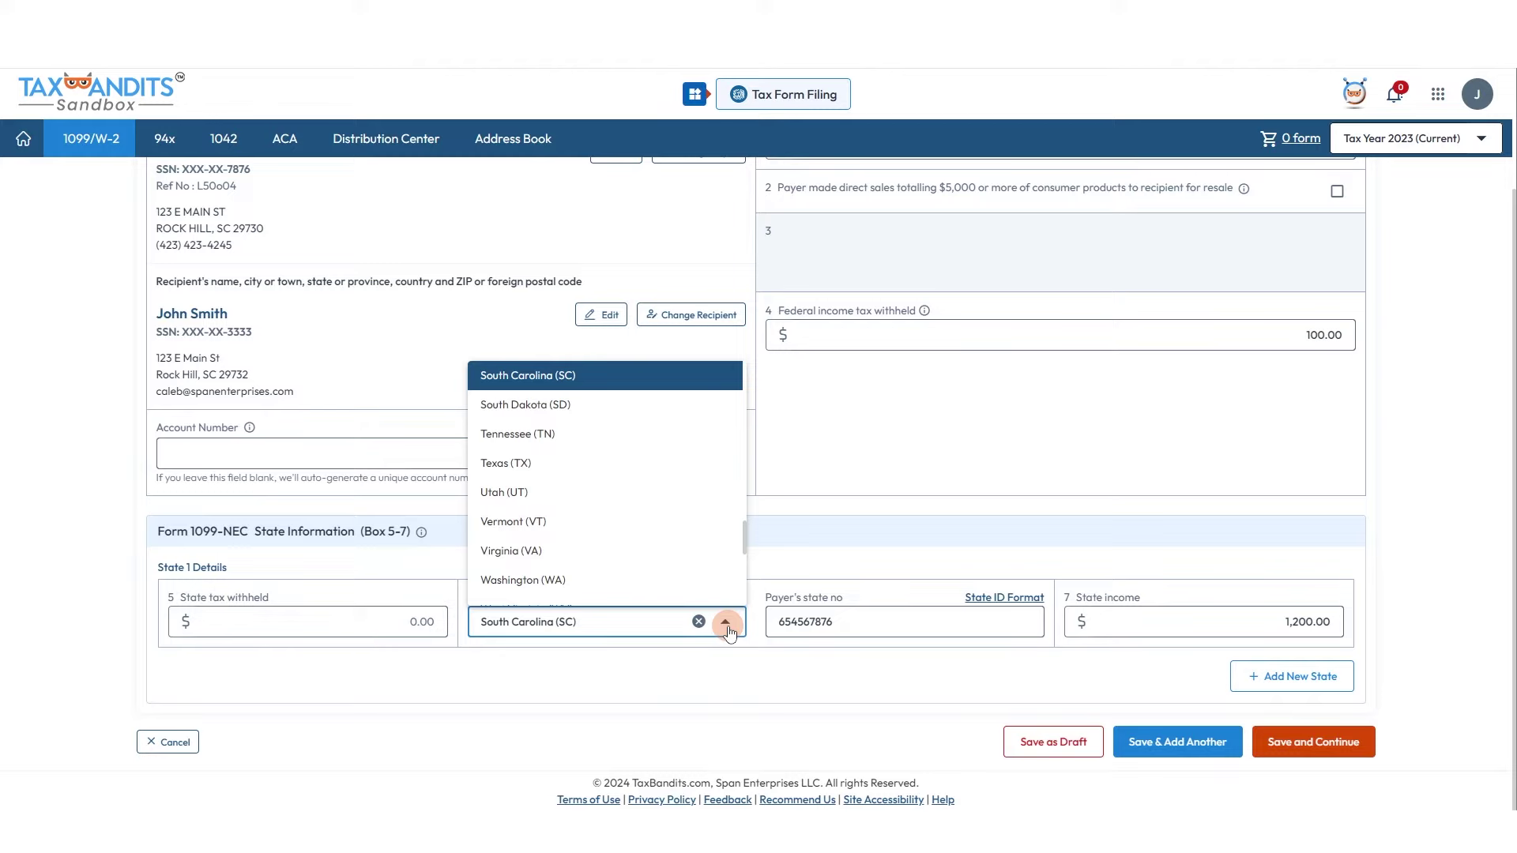
click(359, 614)
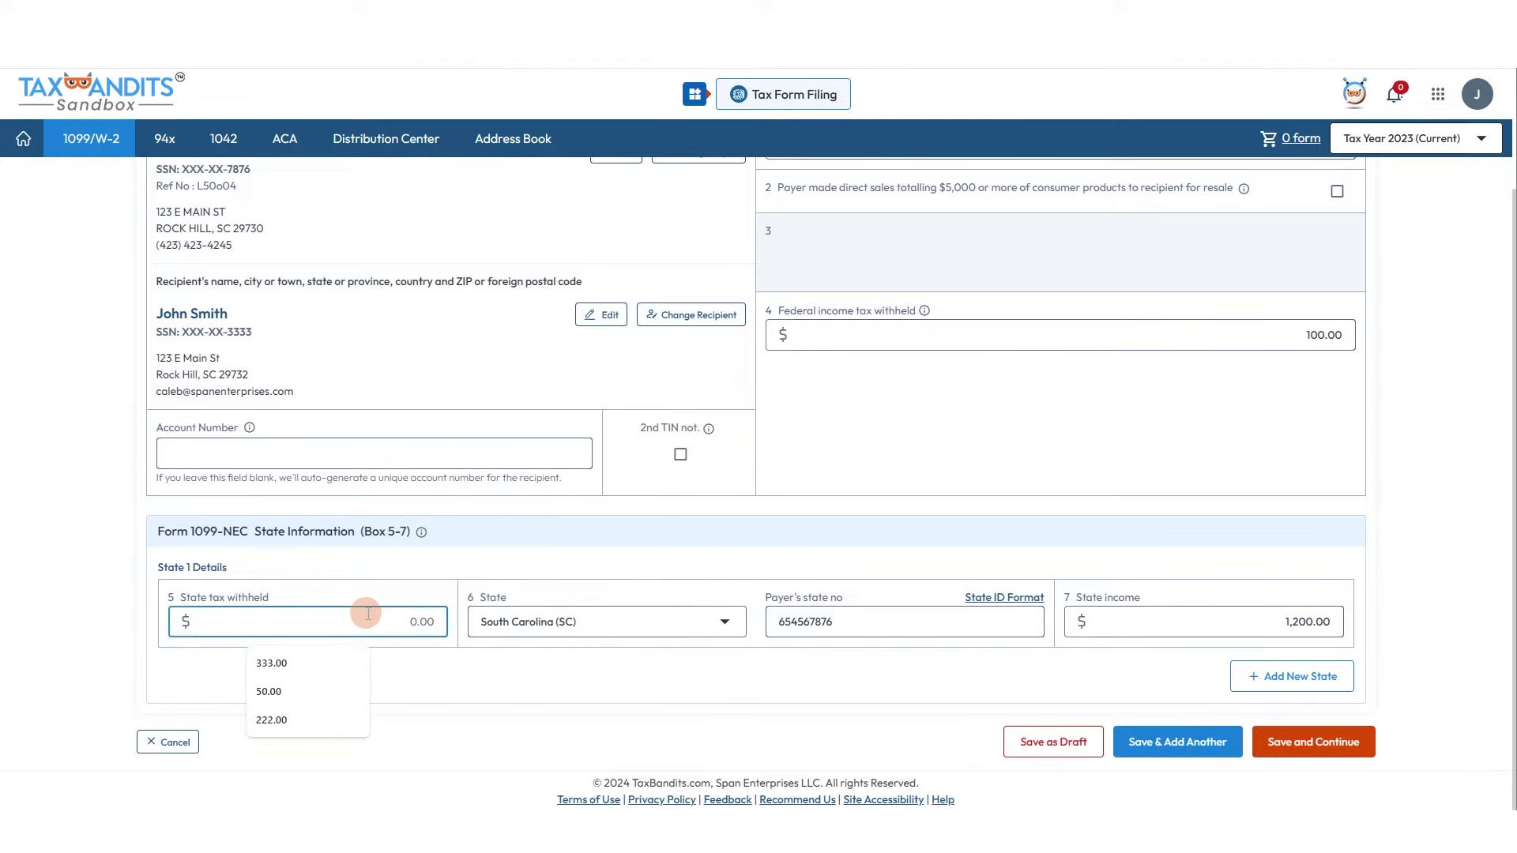
text(50)
click(607, 699)
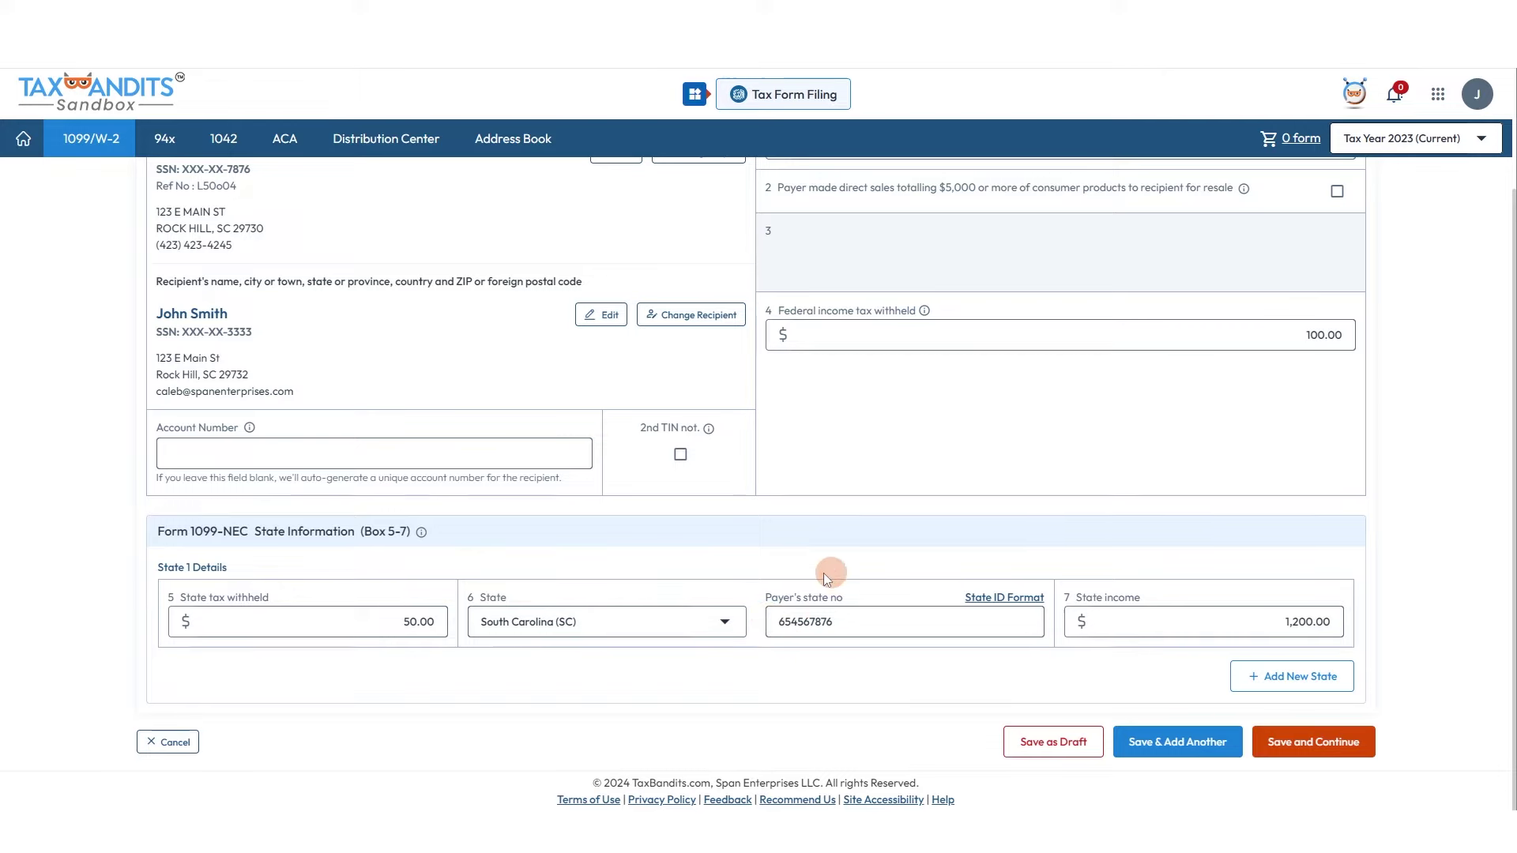
Step: Confirm 1,200.00 as the state income and save the return
click(1106, 621)
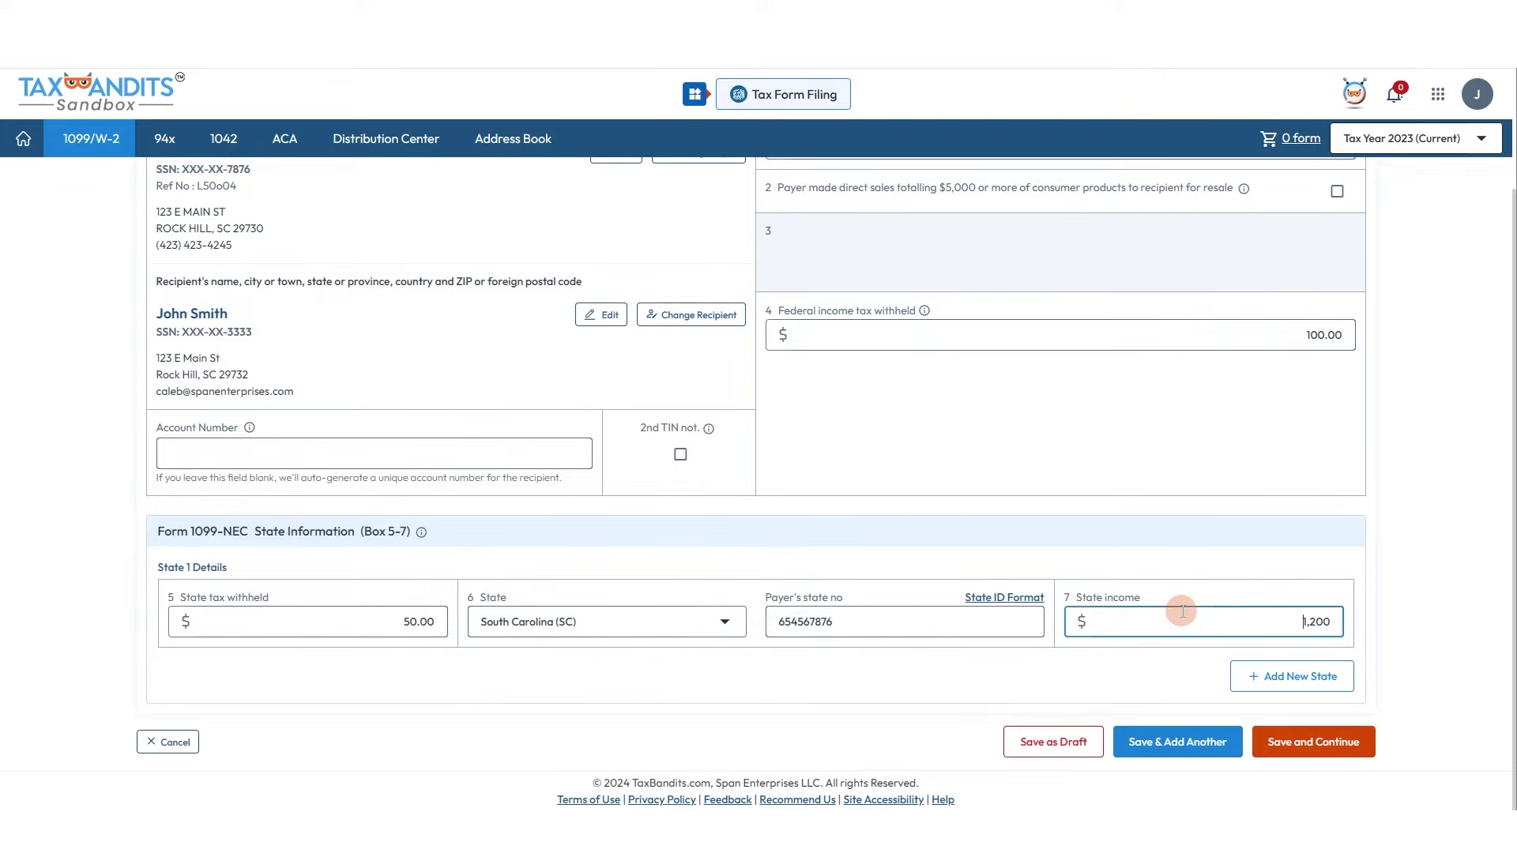
scroll(1190, 630, up, 2)
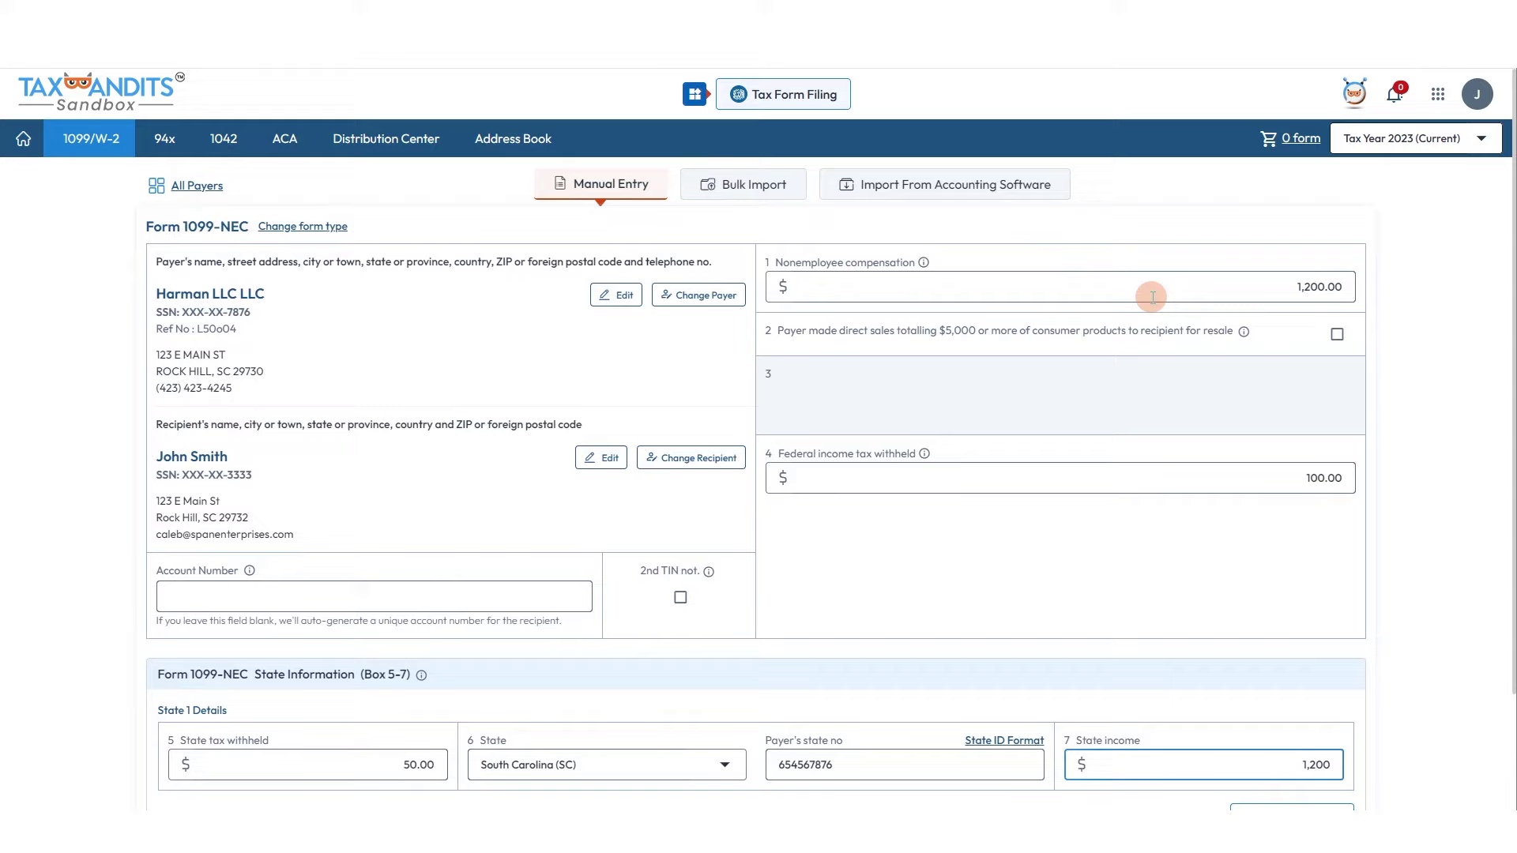
scroll(1151, 297, down, 2)
click(1400, 630)
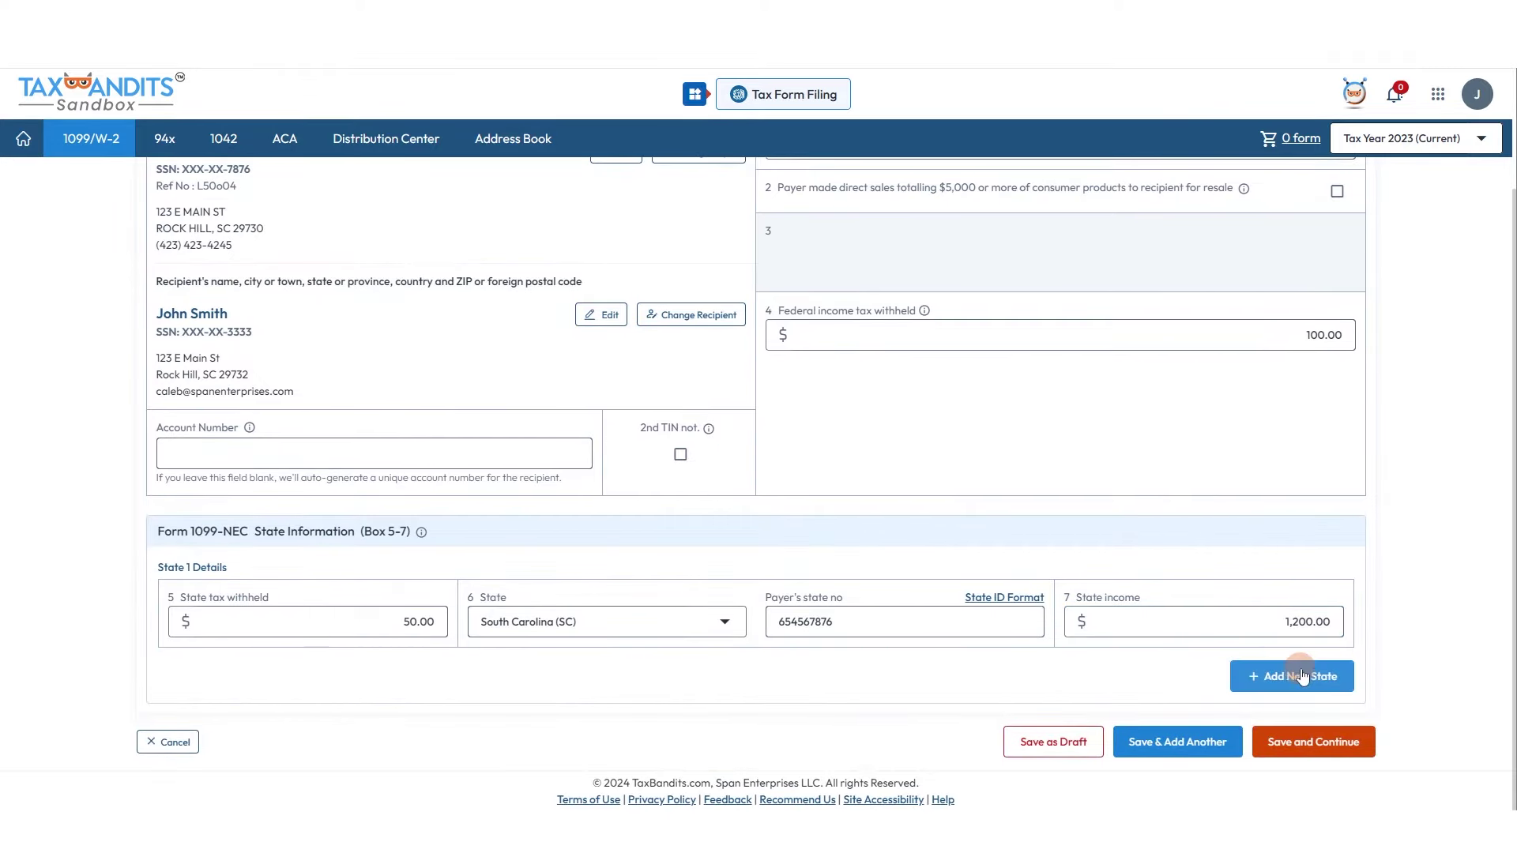
click(1063, 740)
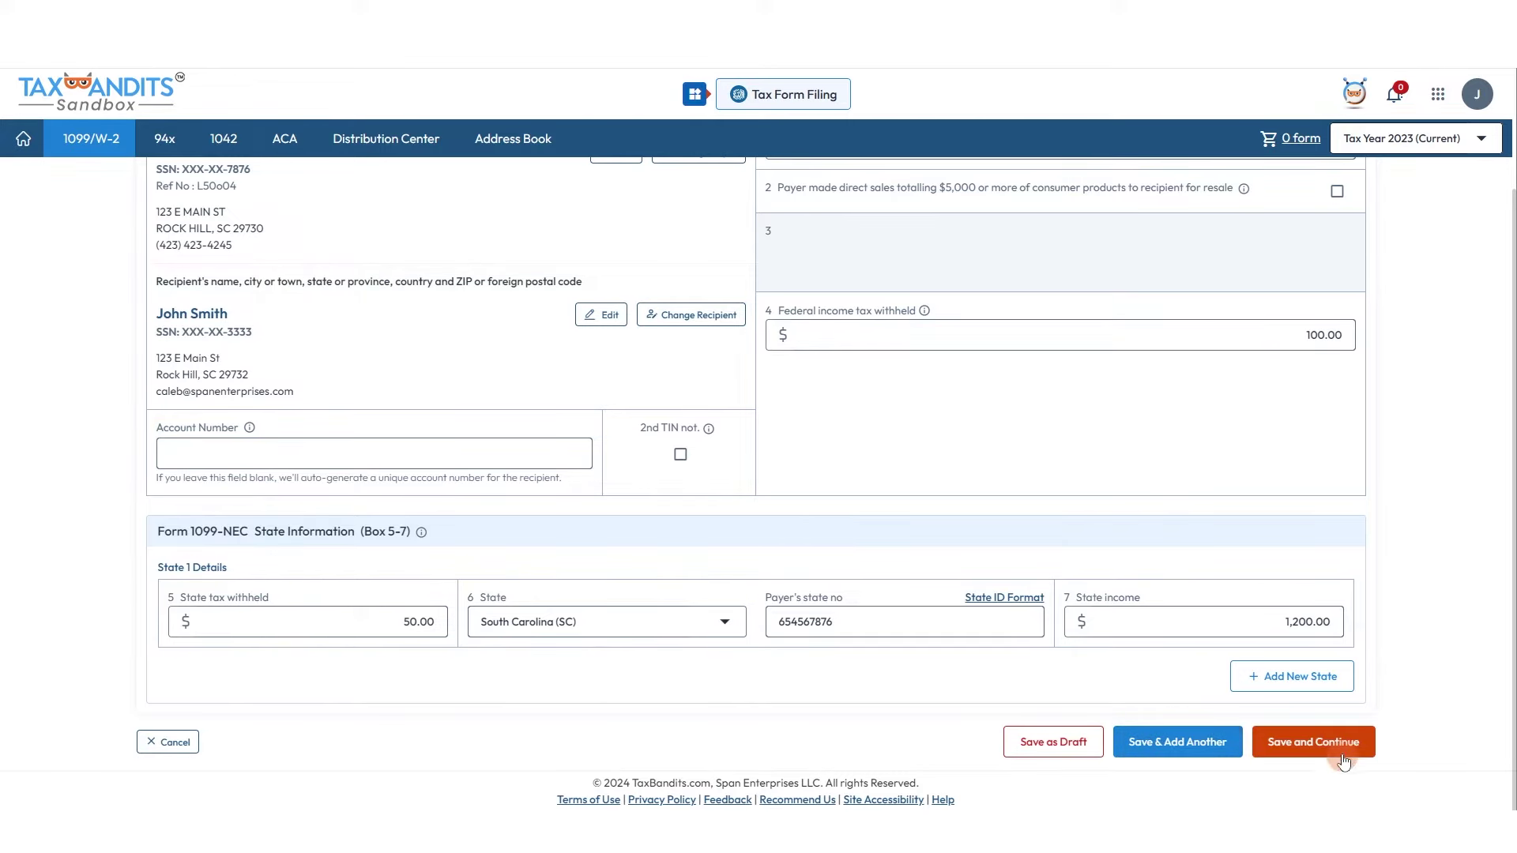
click(1311, 746)
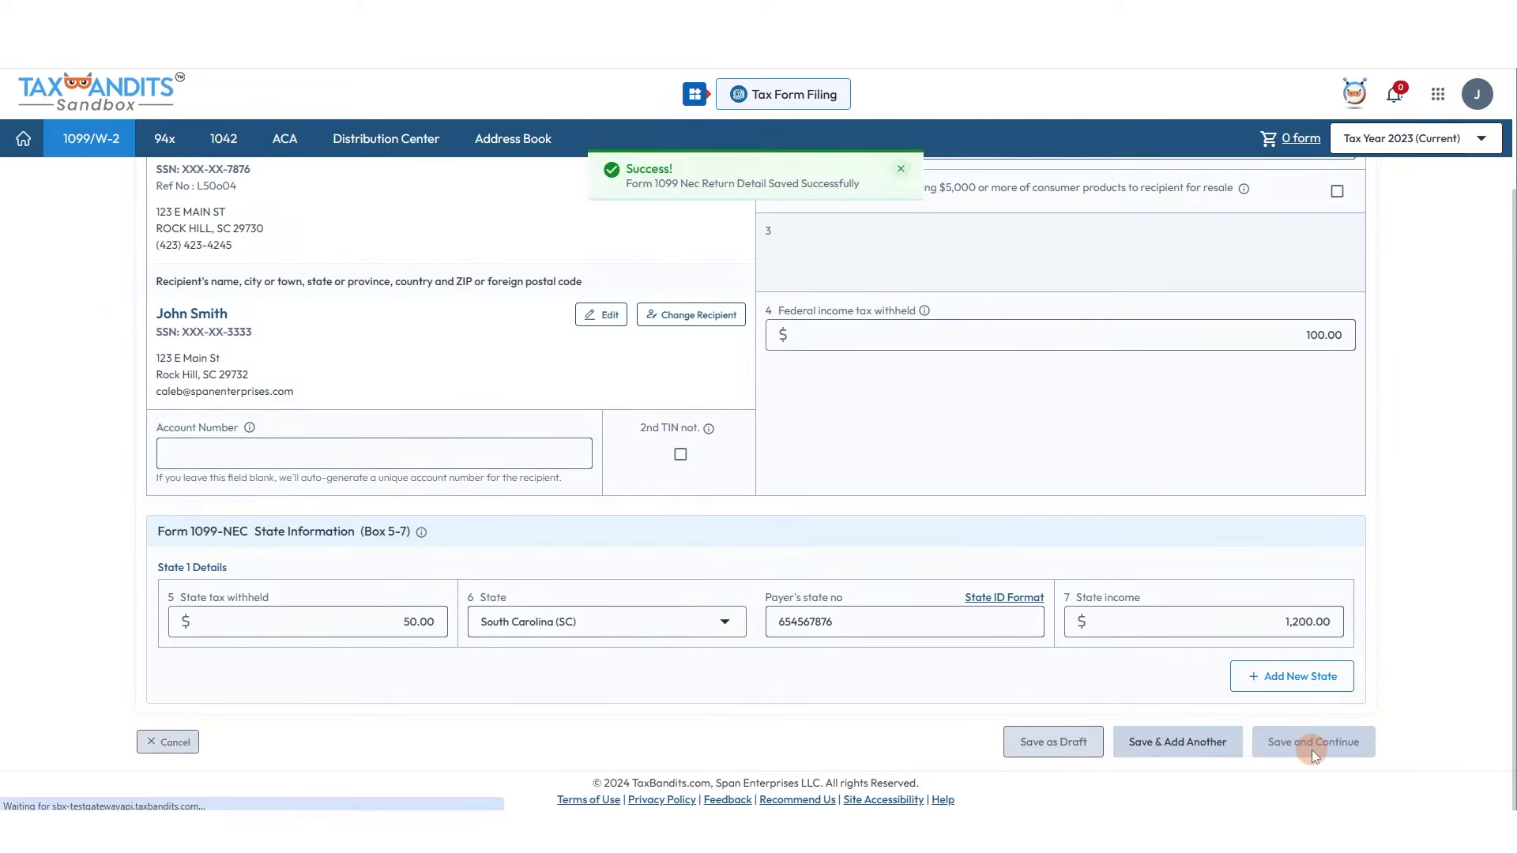
click(141, 310)
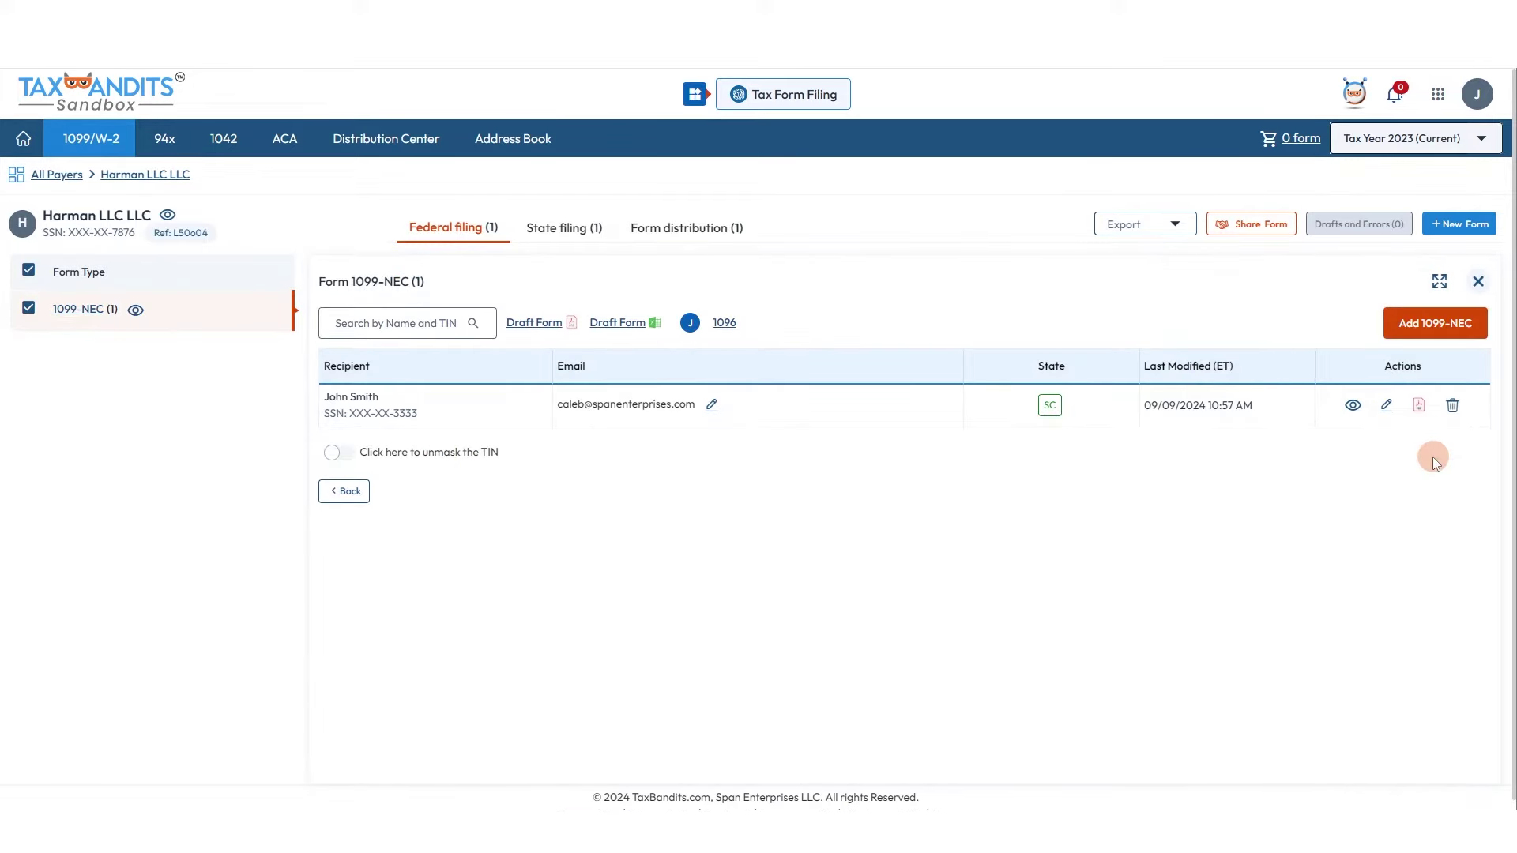
click(1478, 281)
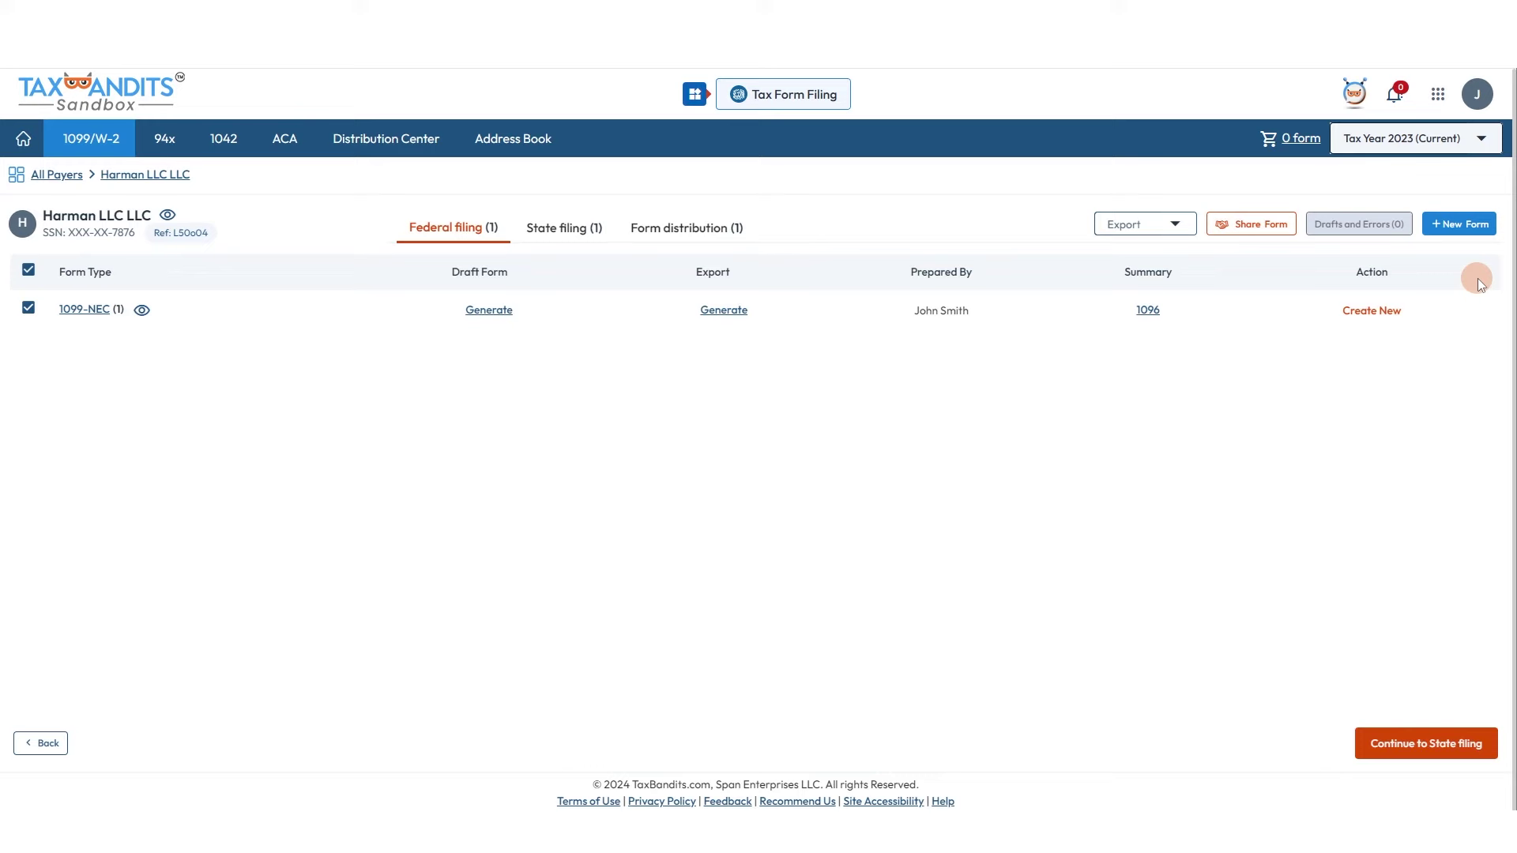
click(1150, 226)
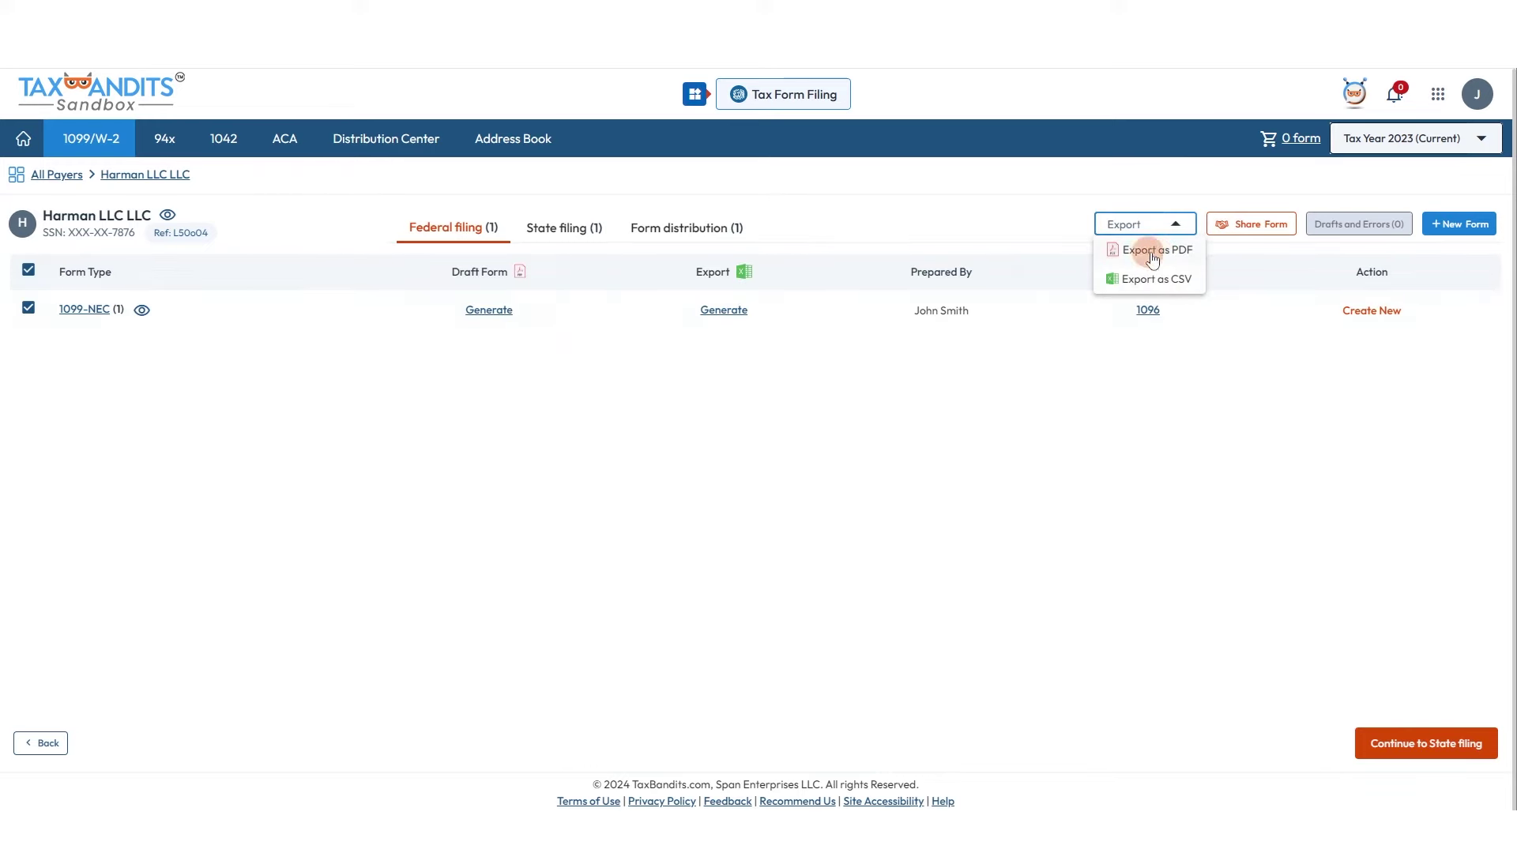
click(1247, 225)
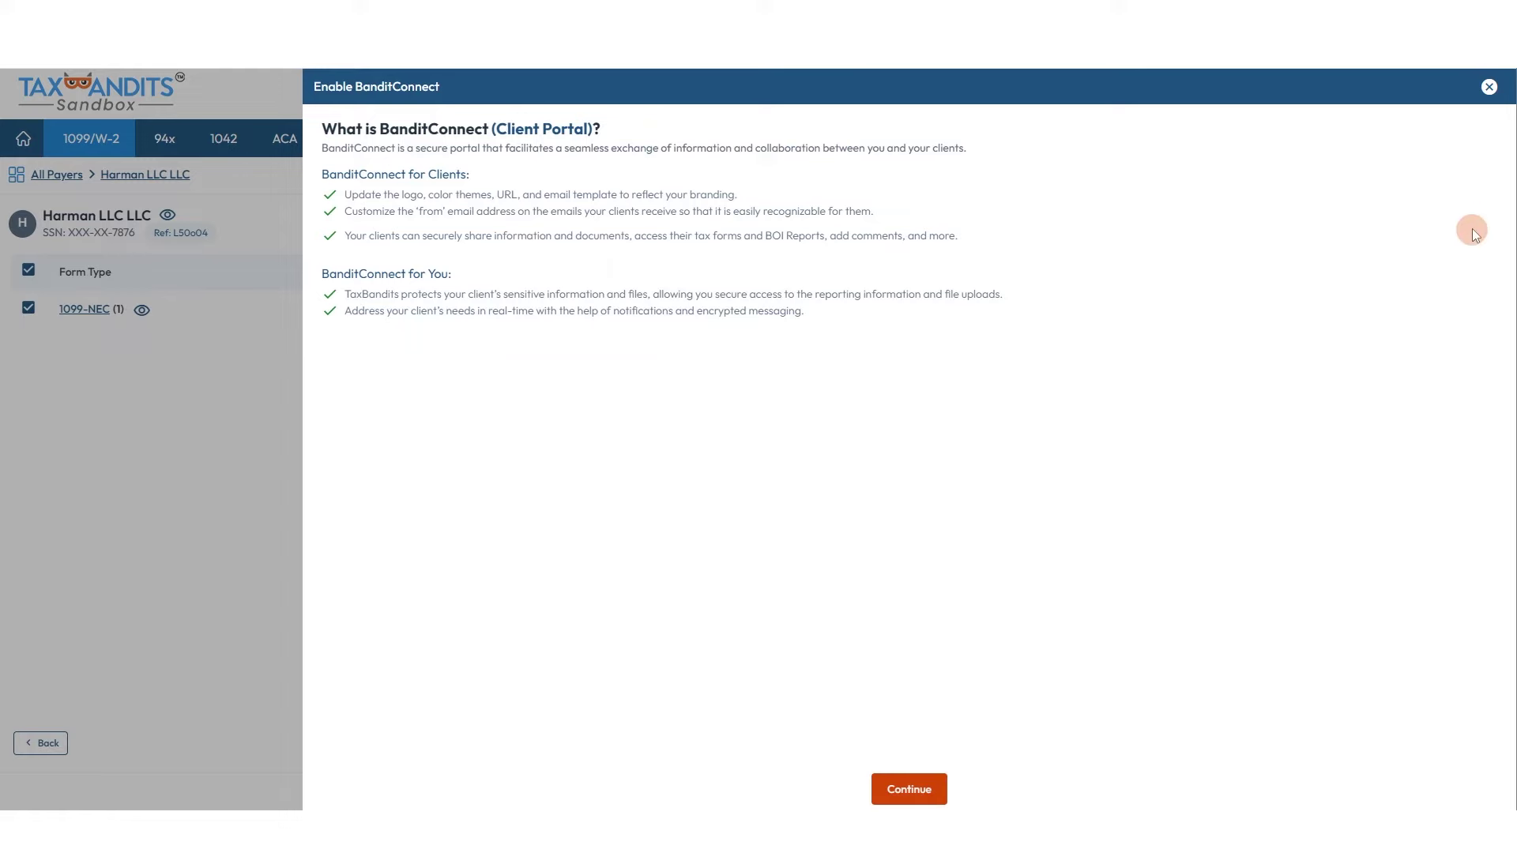
click(1490, 87)
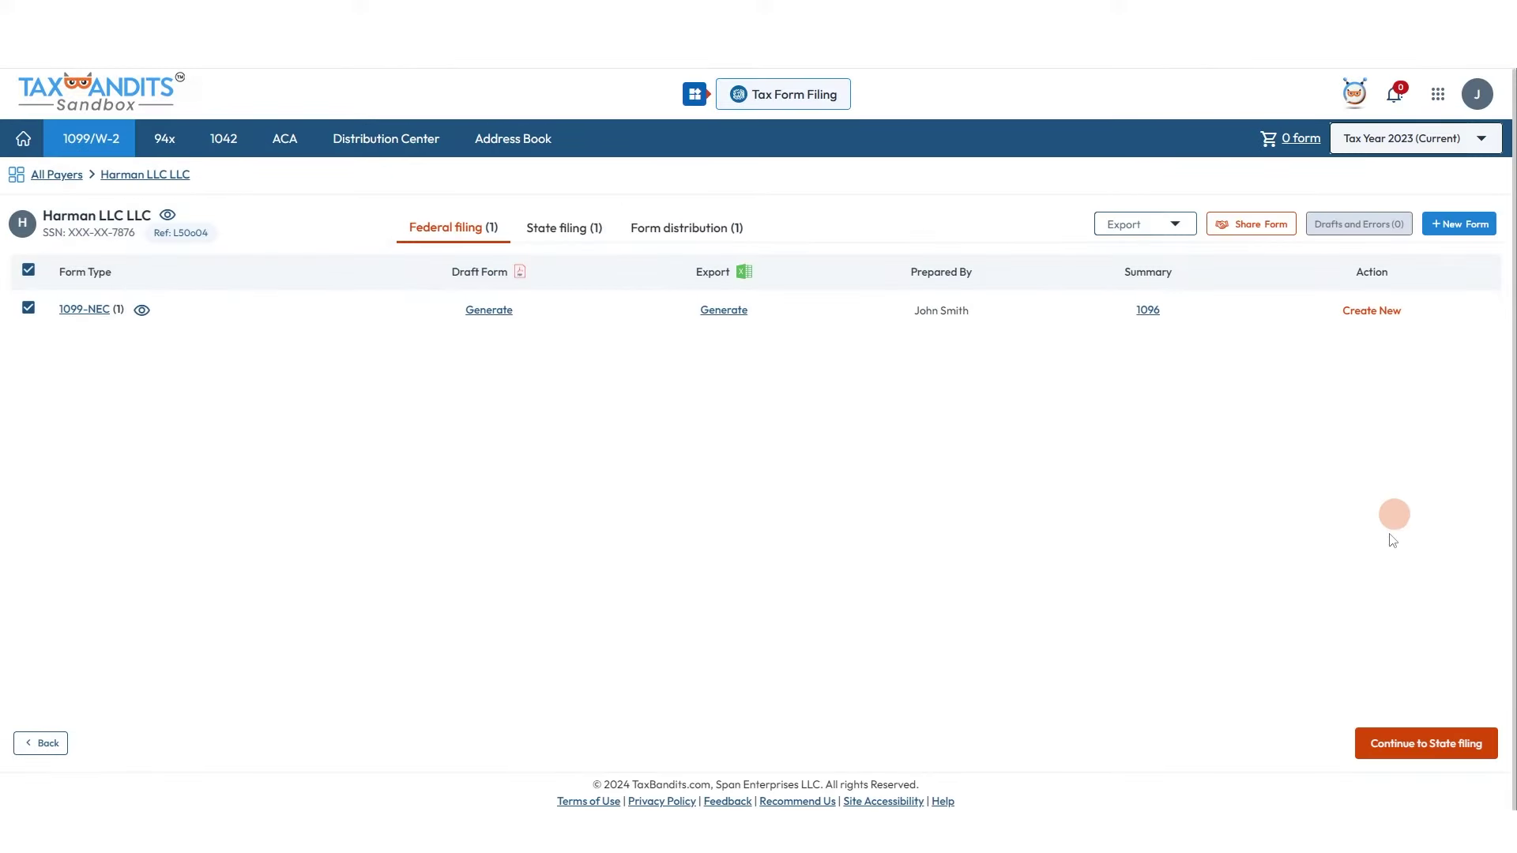
click(1411, 747)
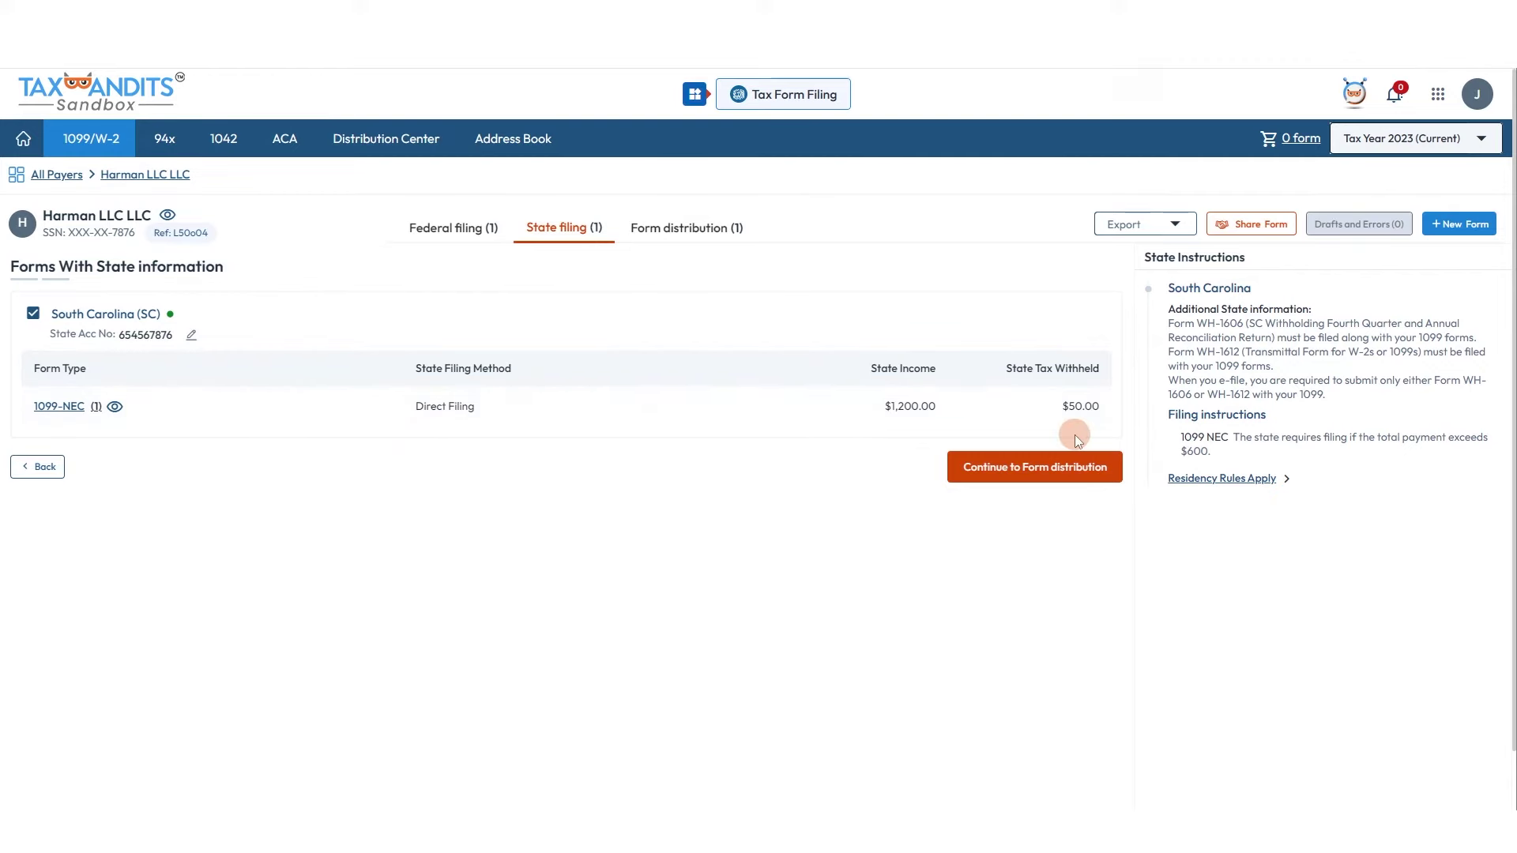
Step: Highlight the South Carolina state instructions text, then clear the selection
drag(1169, 286, 1328, 501)
click(1327, 500)
Step: Try Postal mailing, Online Access and Print & Mail, then settle on BanditComplete distribution
click(1033, 474)
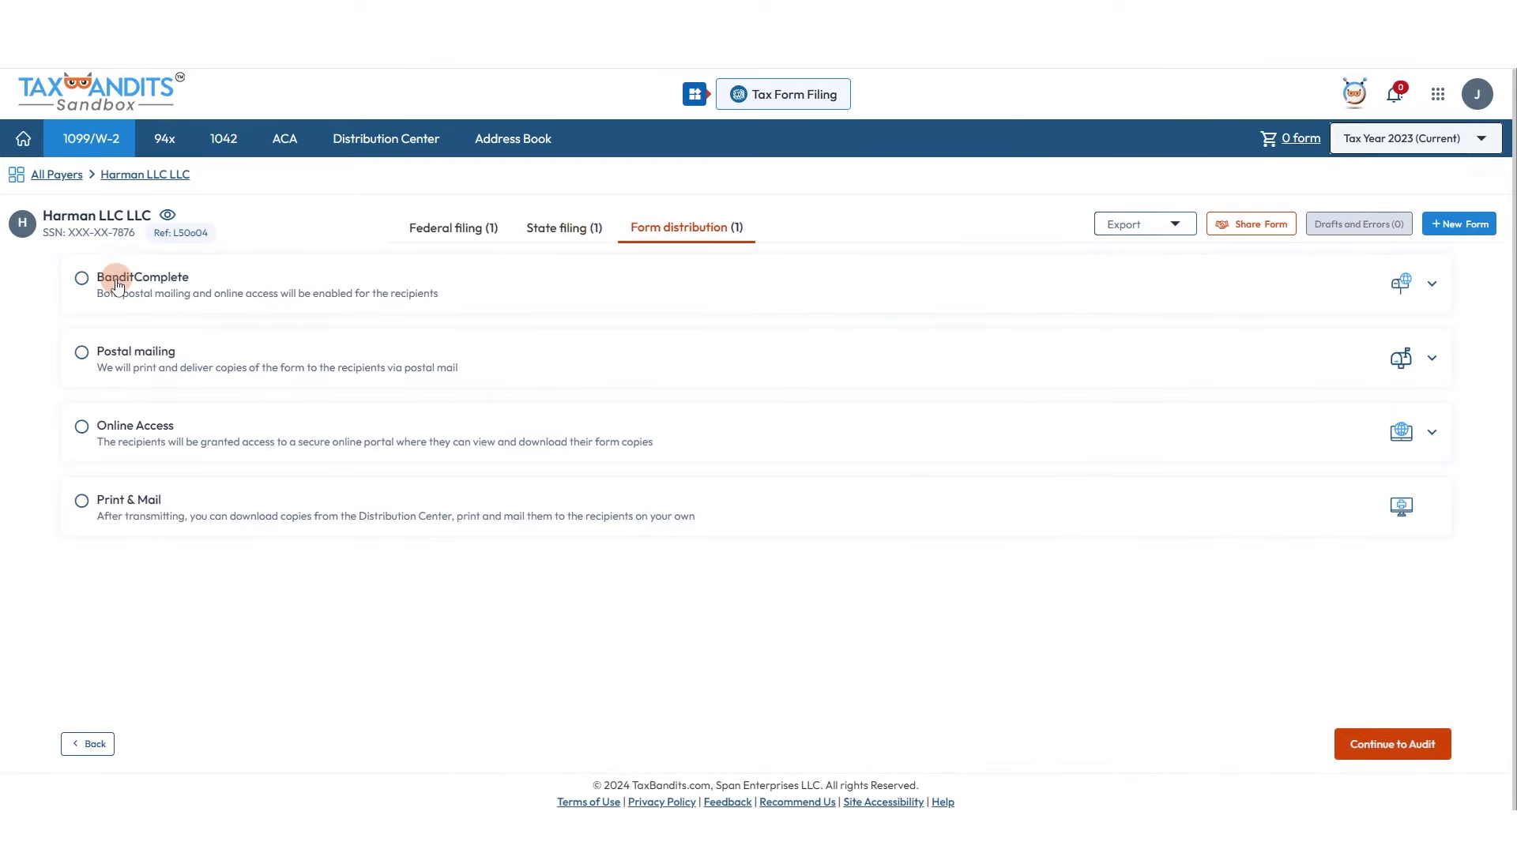
click(117, 286)
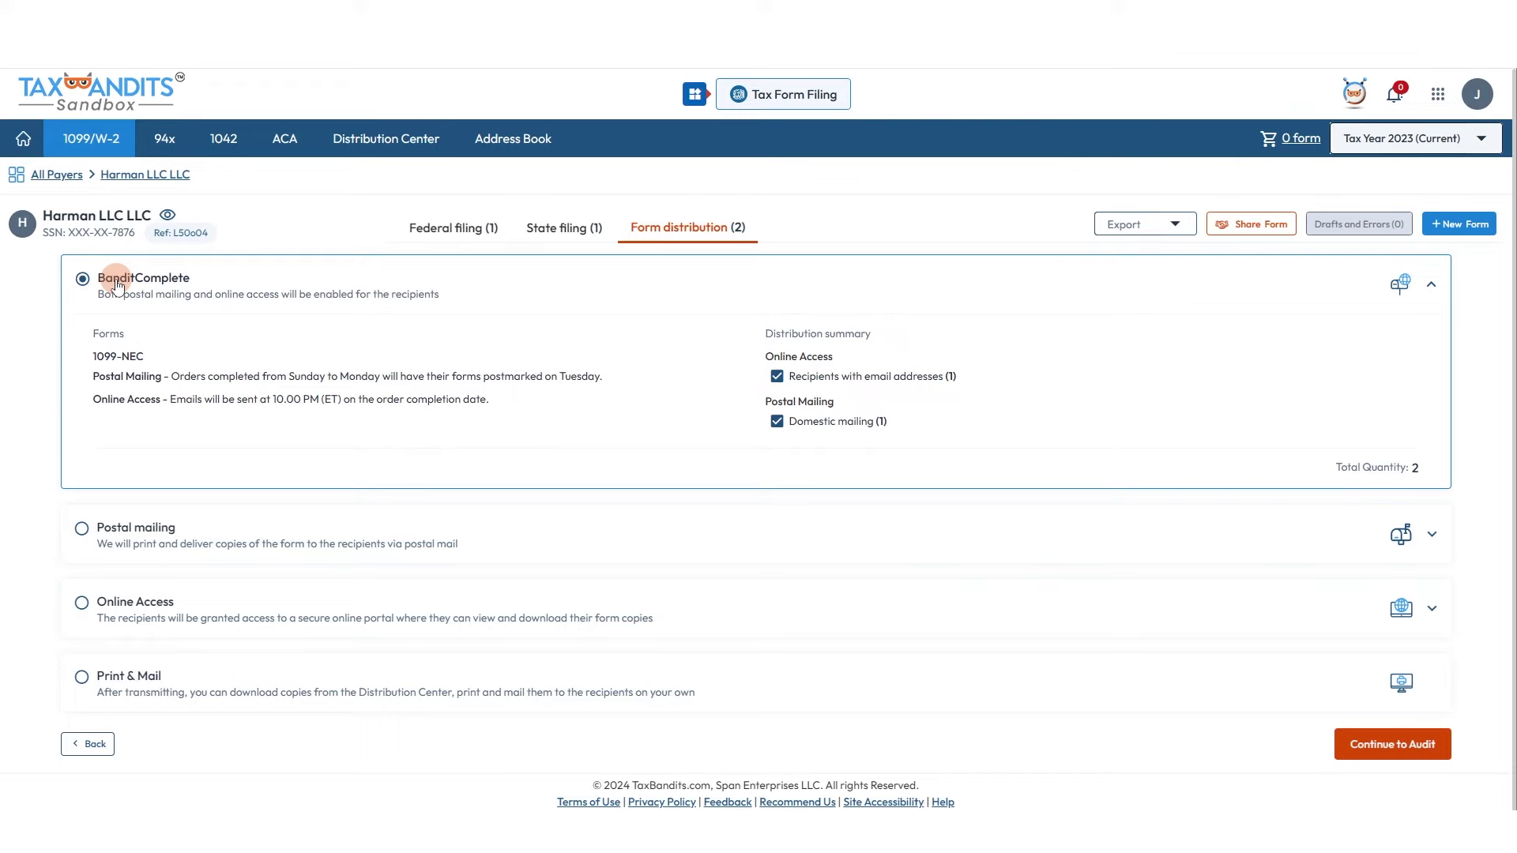
click(127, 369)
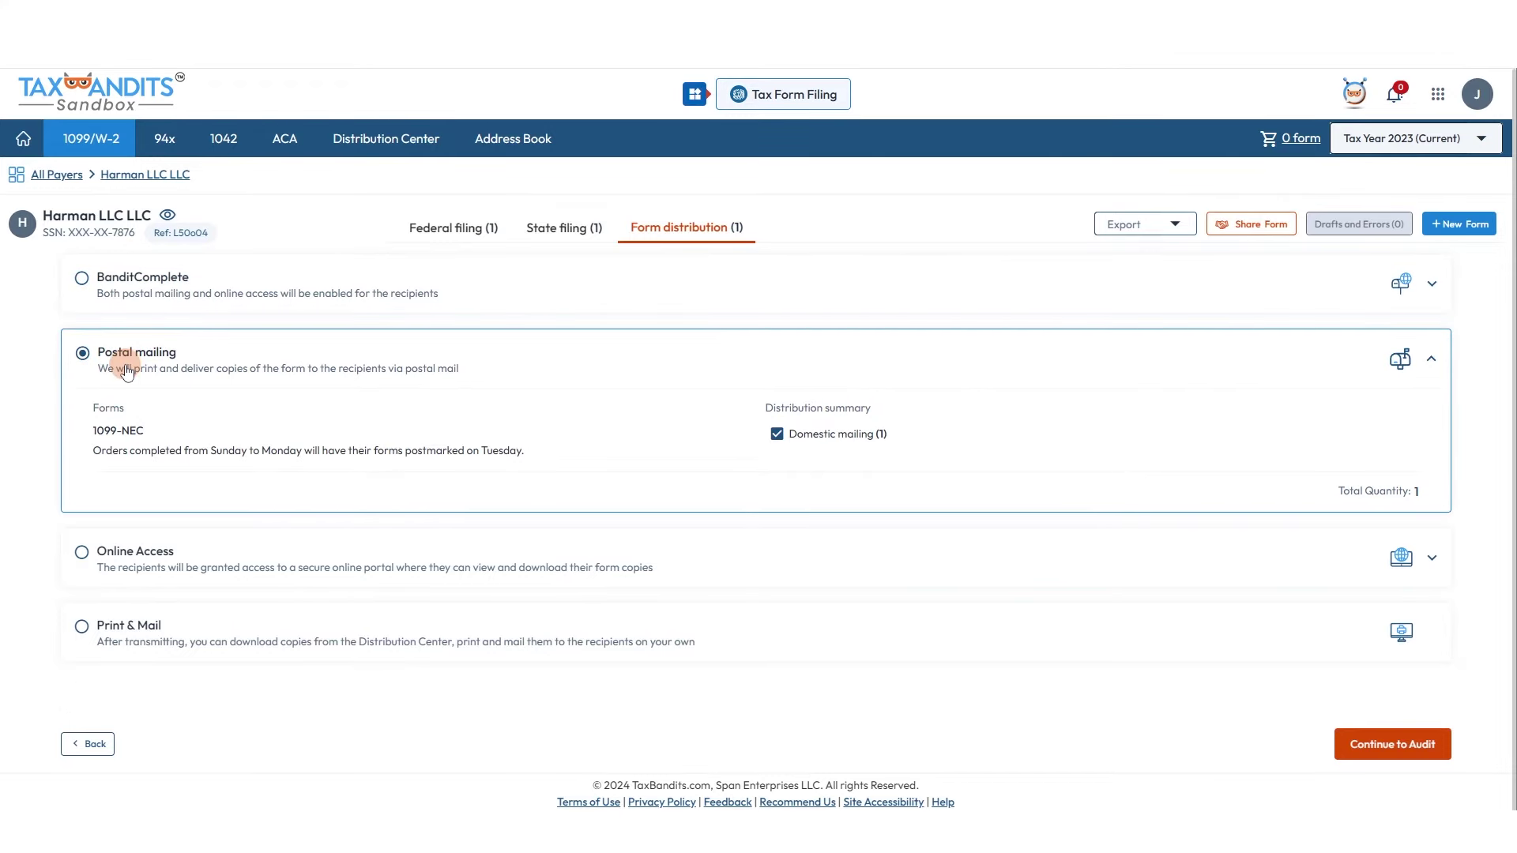
click(151, 573)
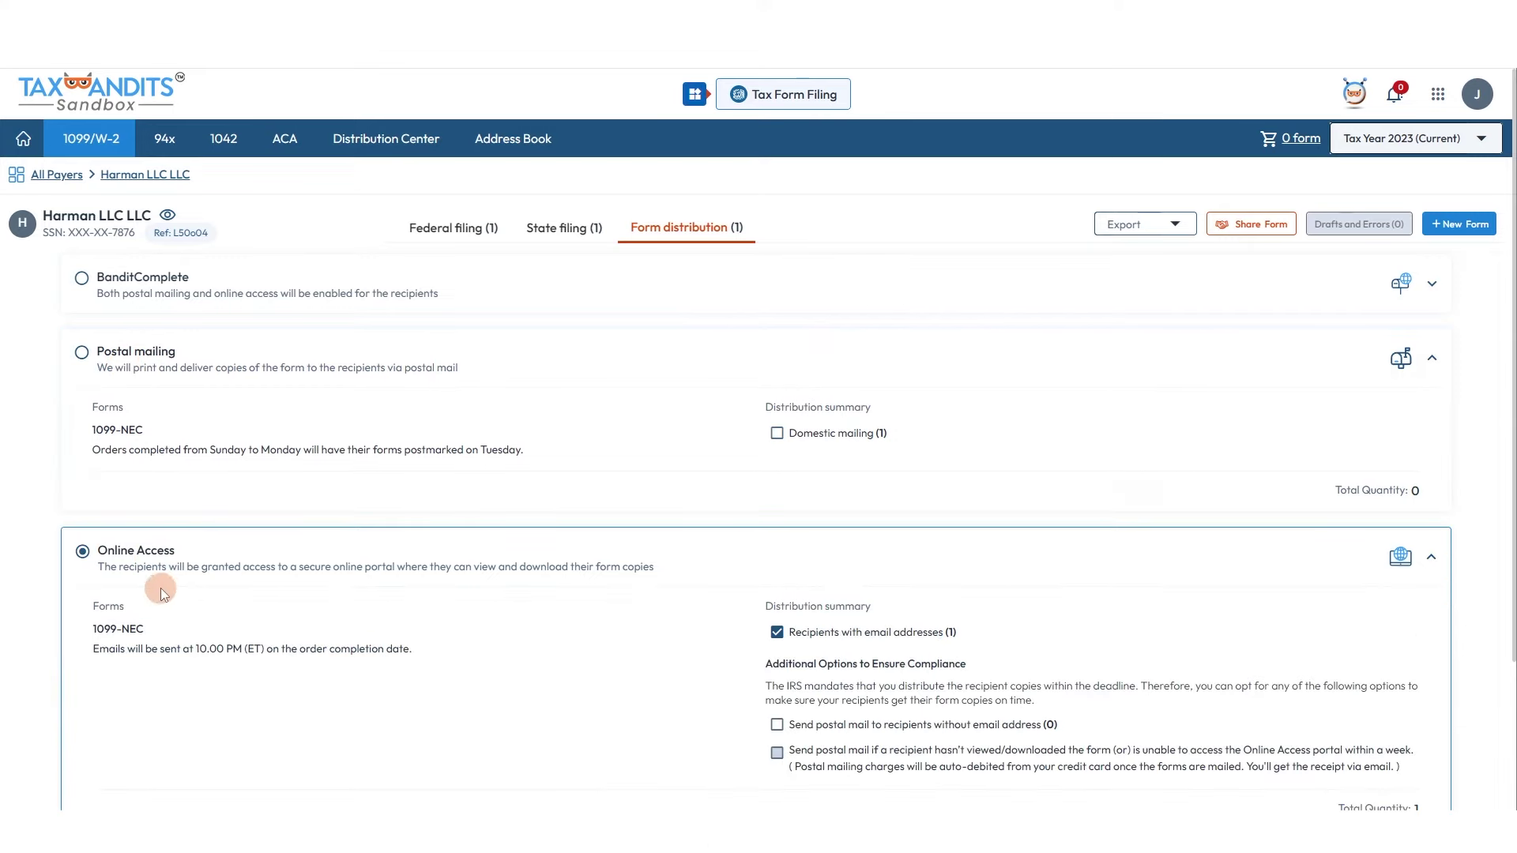
scroll(154, 541, down, 3)
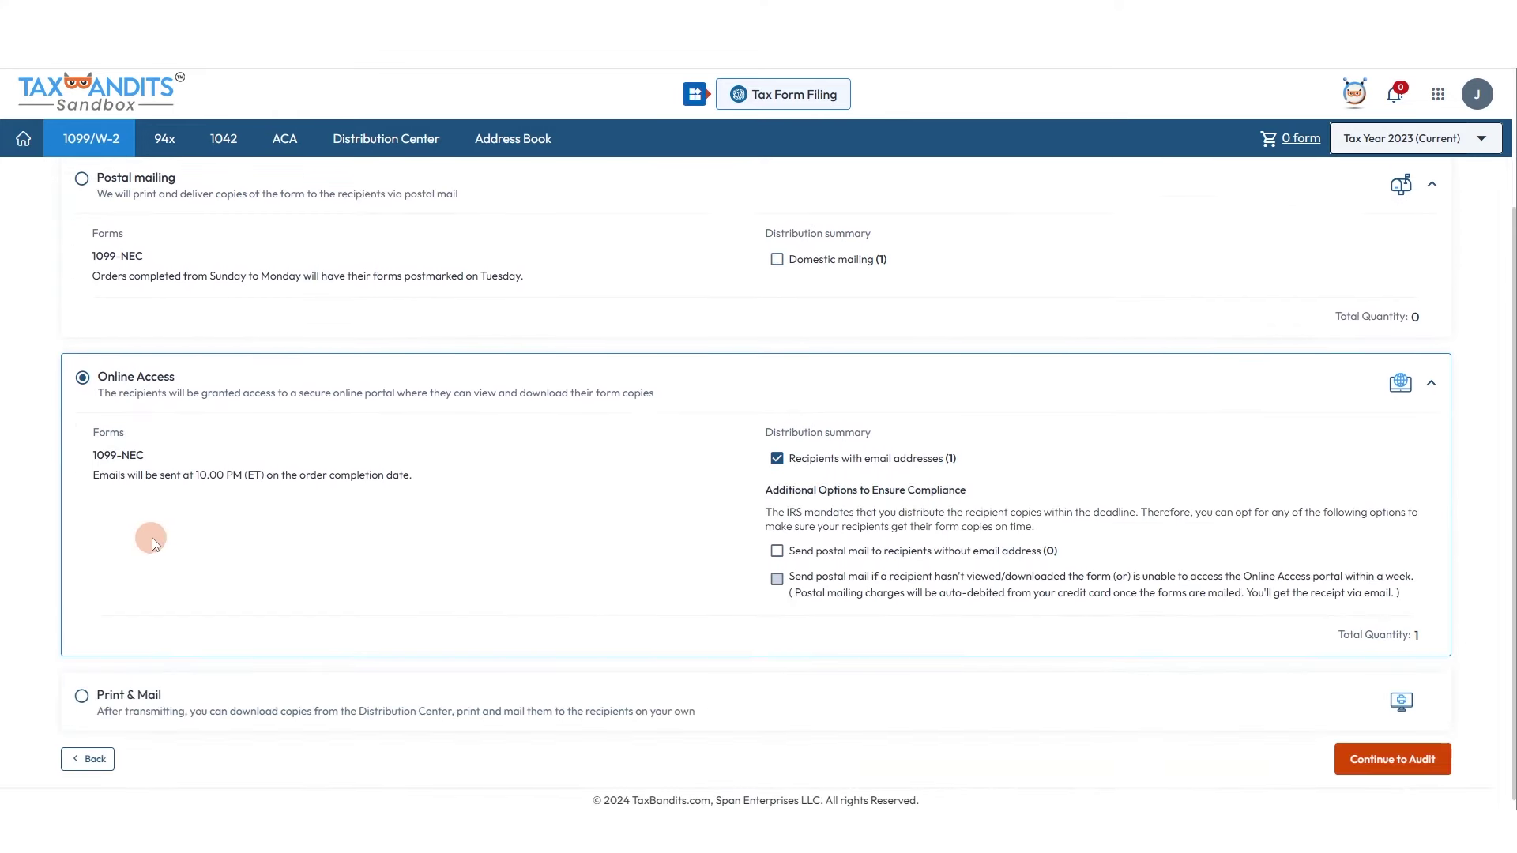
click(142, 678)
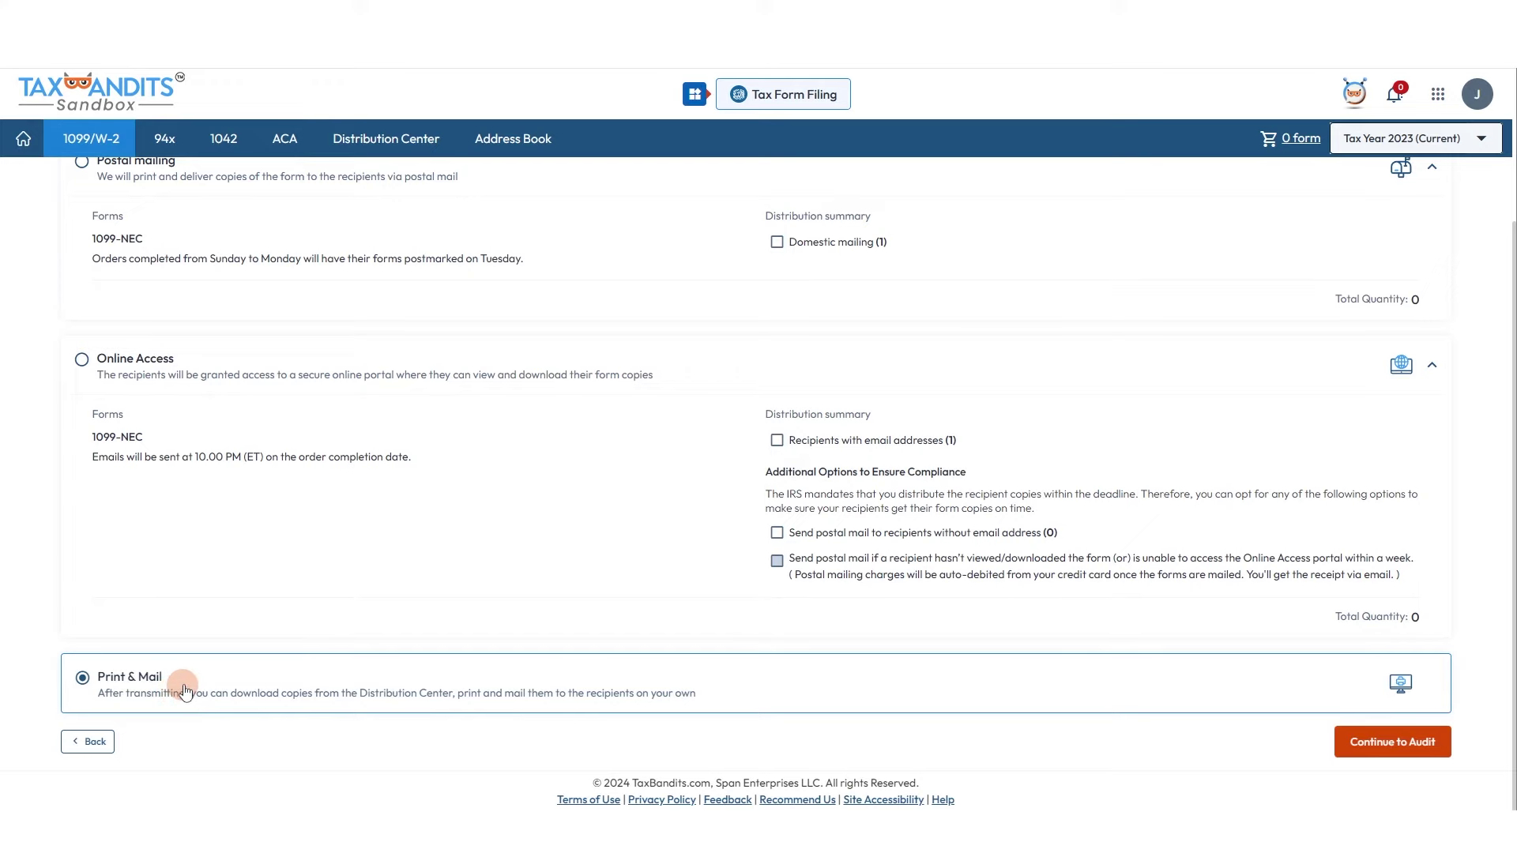
scroll(179, 697, up, 3)
click(83, 279)
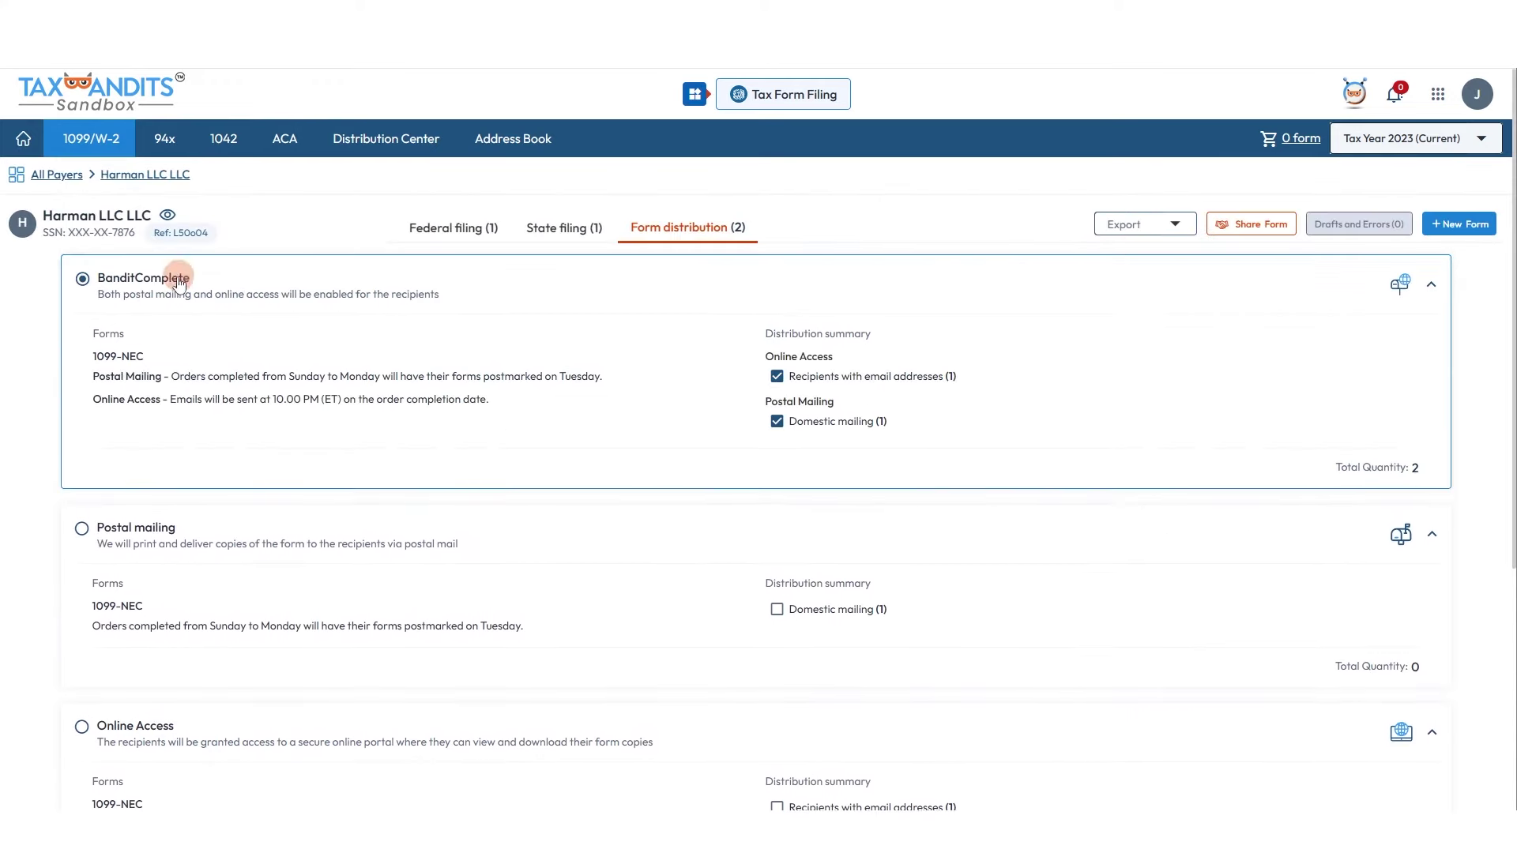
scroll(1156, 461, down, 5)
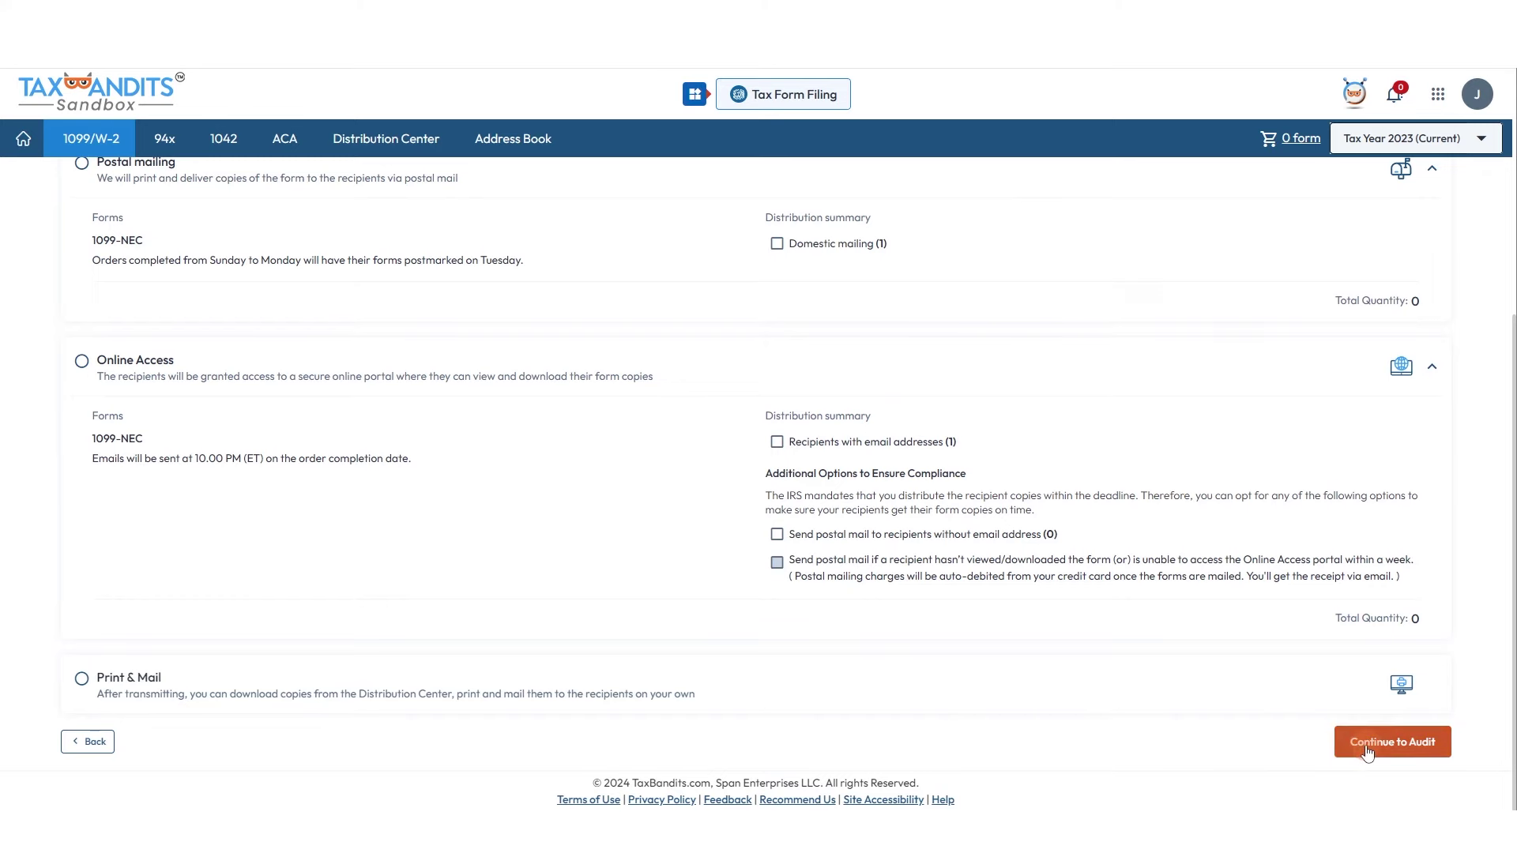
Step: Pass the audit check with no errors and continue to the Form Summary
click(1368, 750)
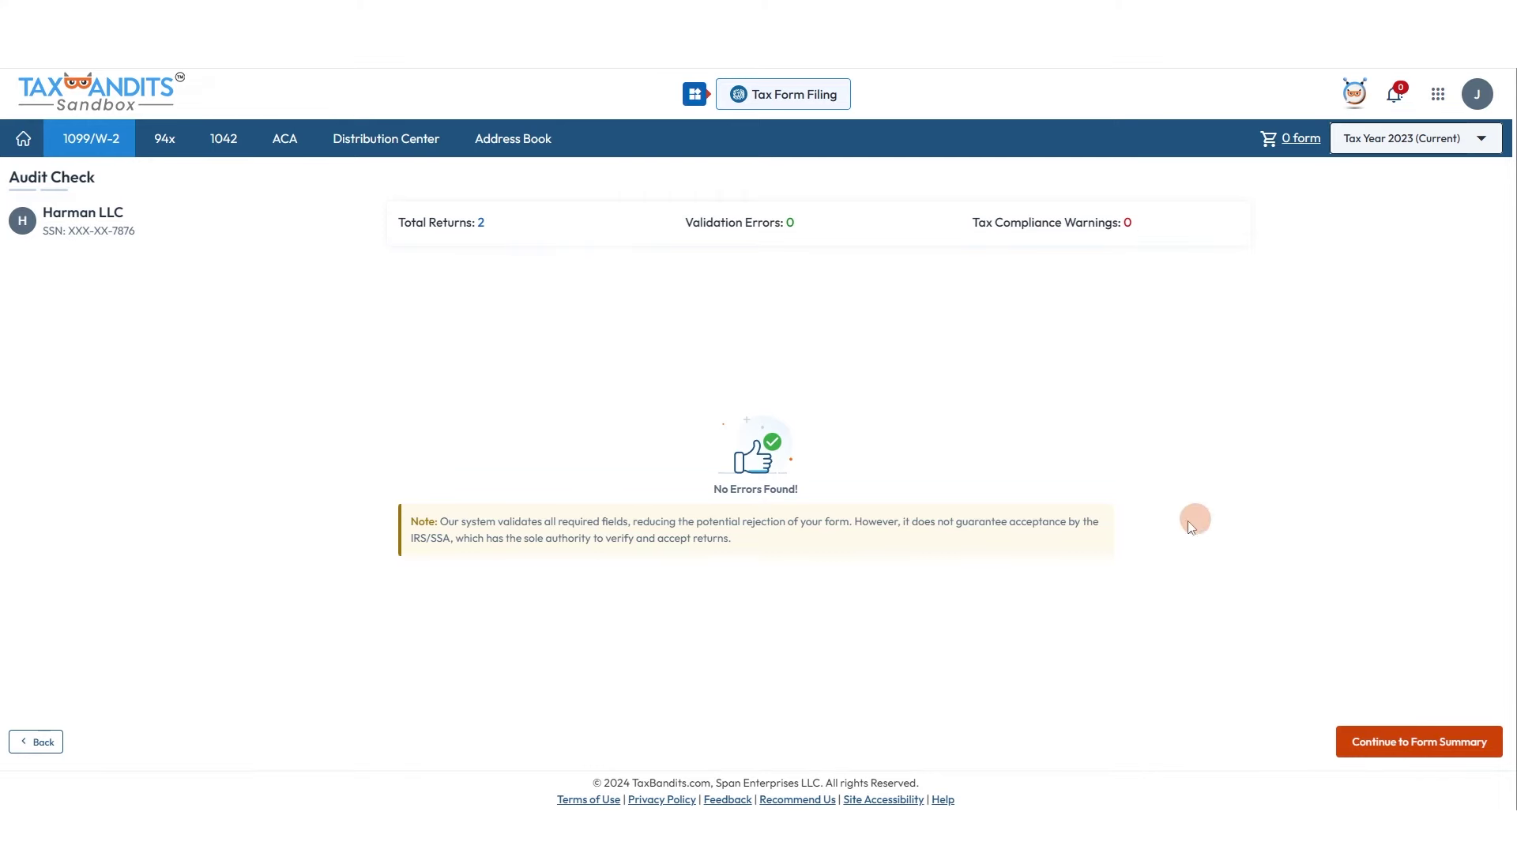
click(1418, 745)
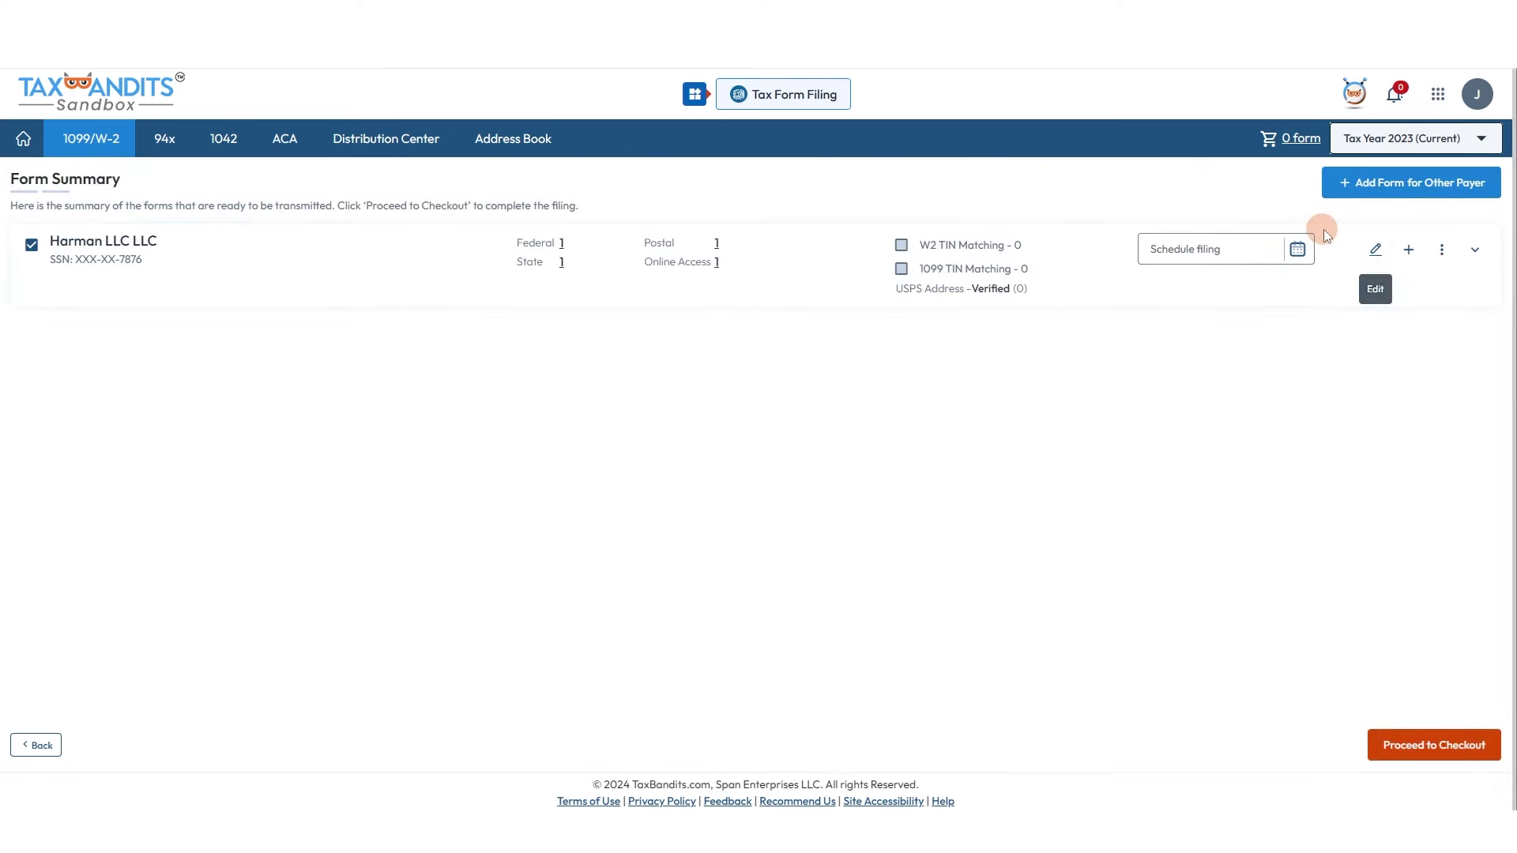
Step: Skip scheduling a filing date and check out the $5.45 order to payment review
click(1209, 249)
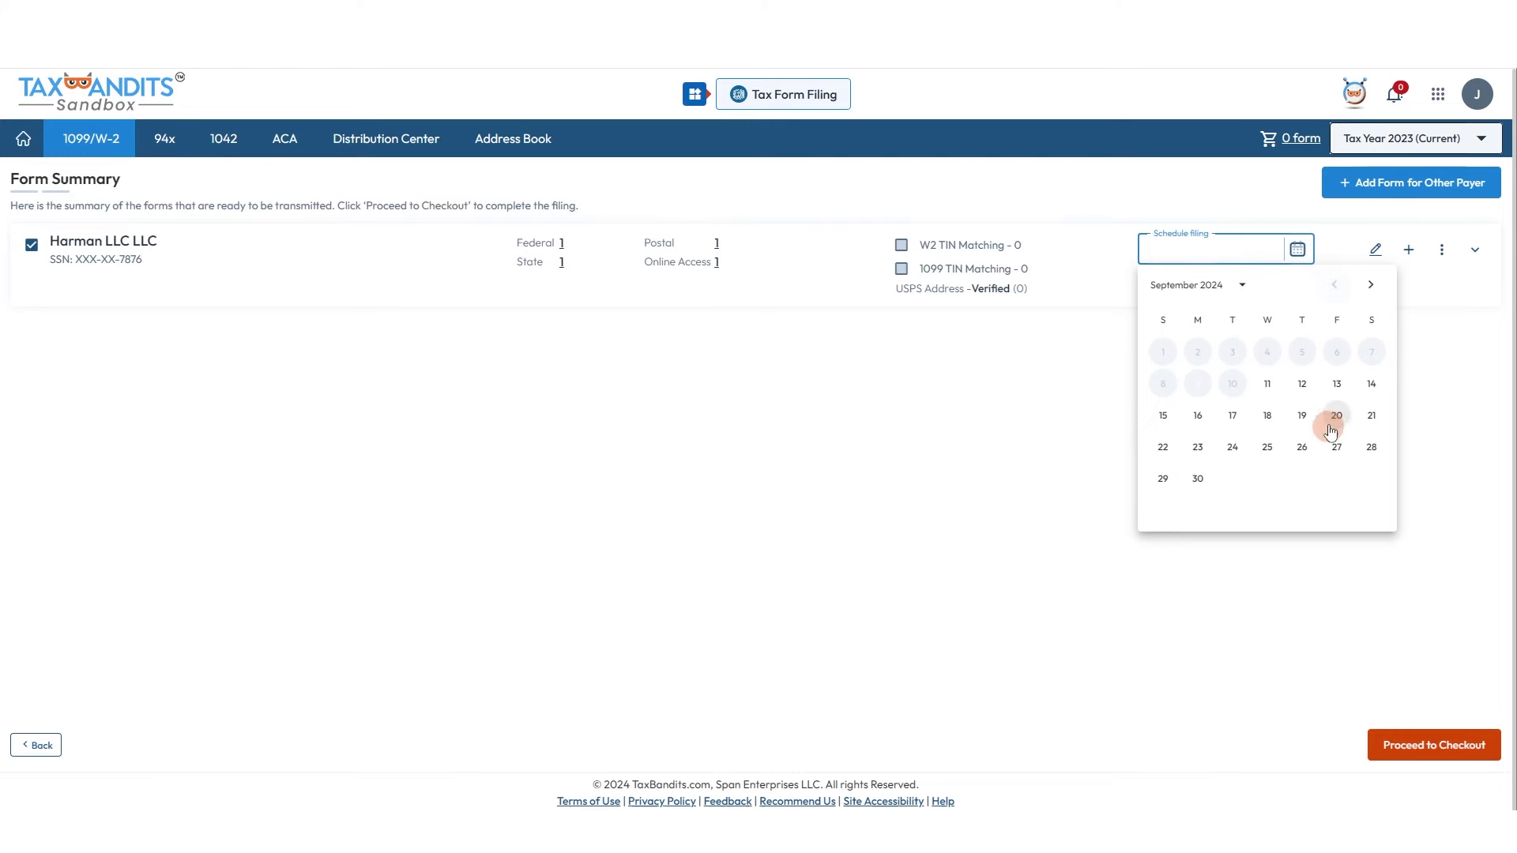
click(1217, 209)
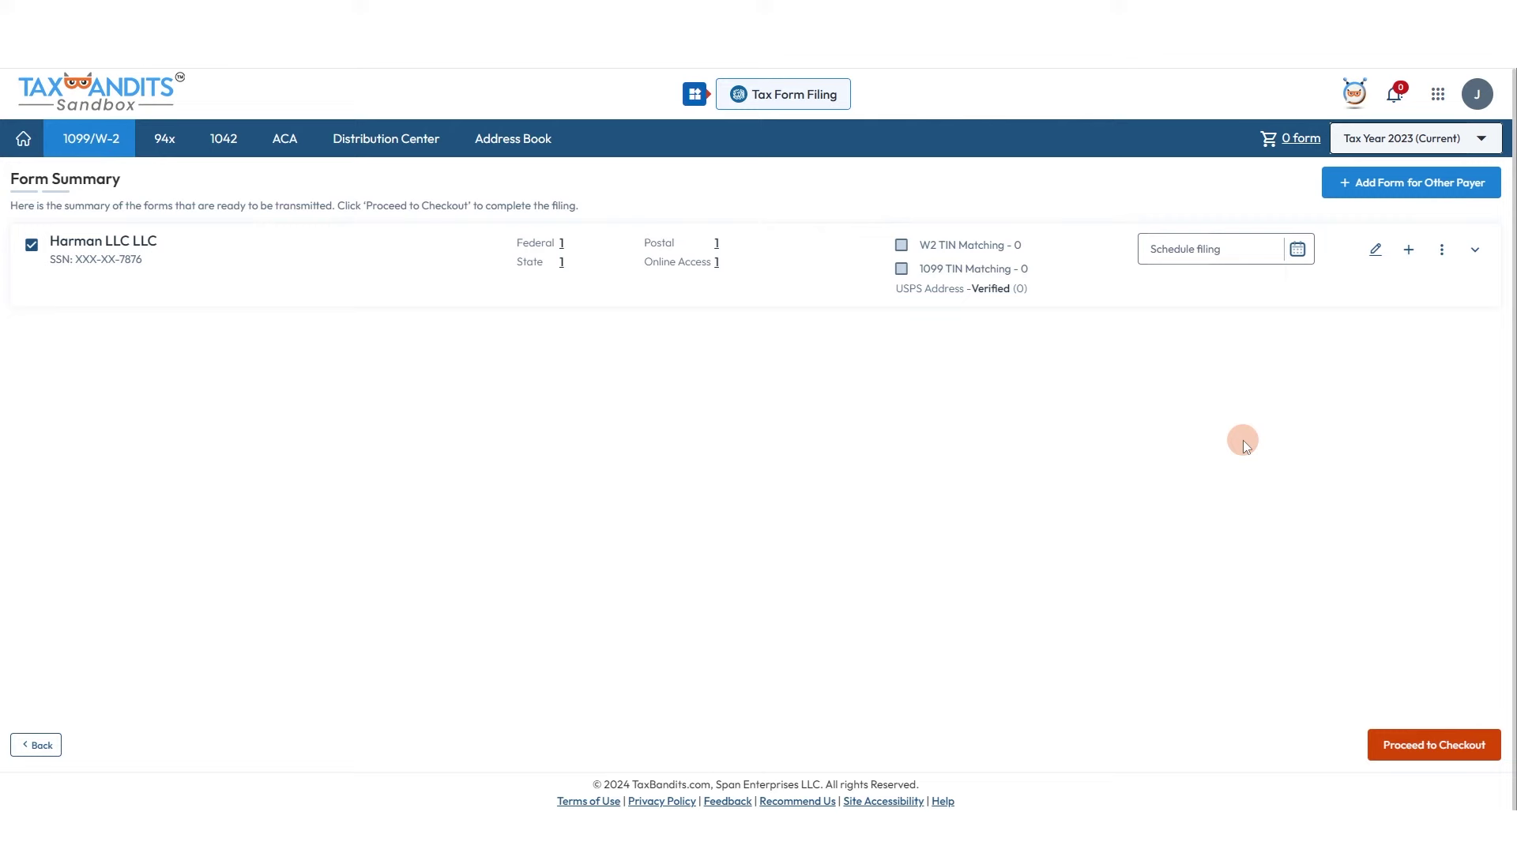
click(1447, 758)
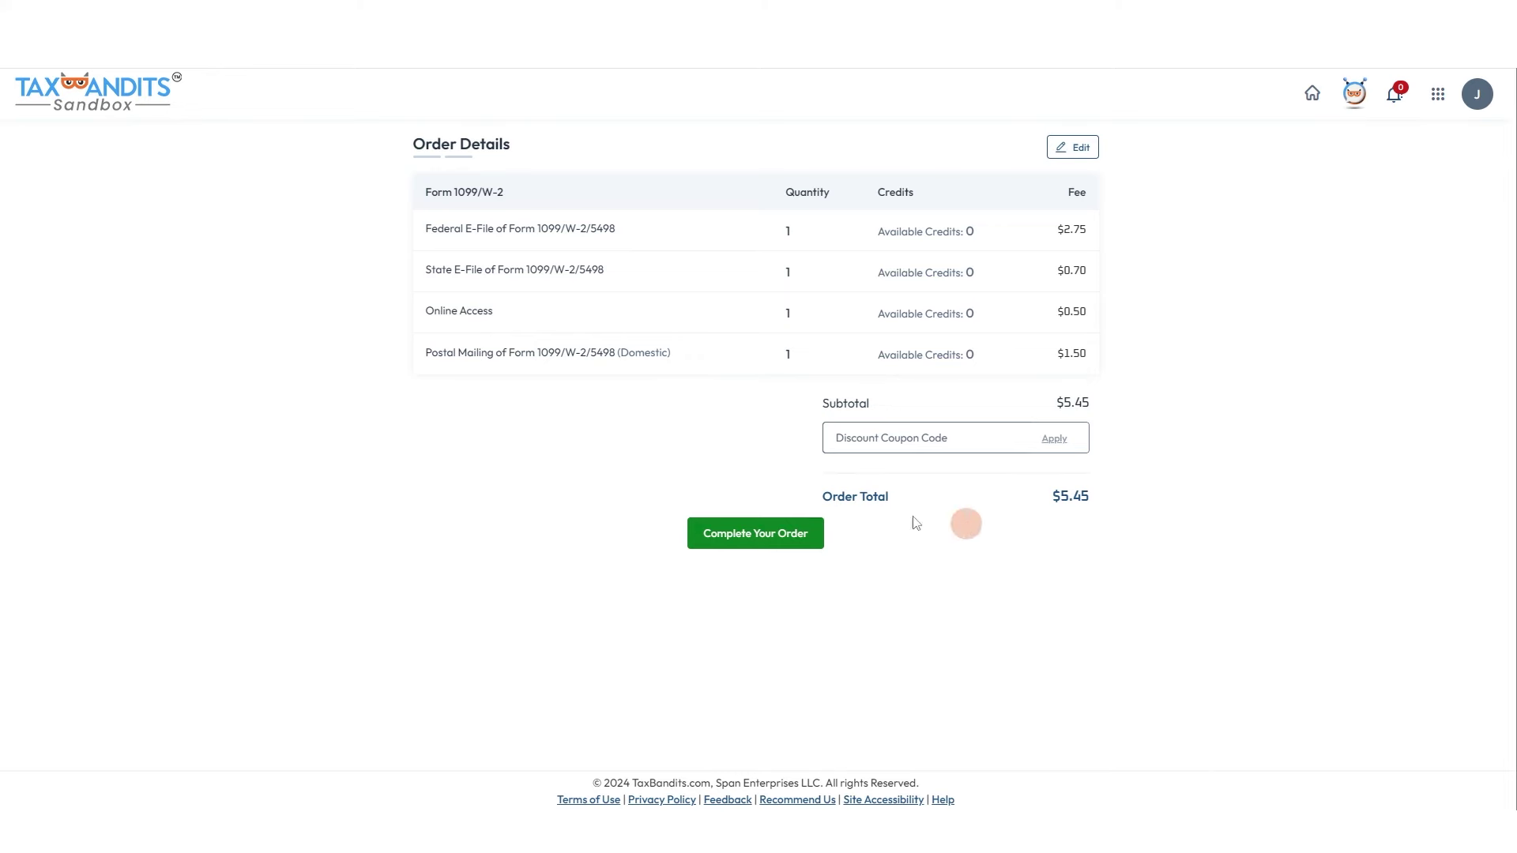
click(750, 536)
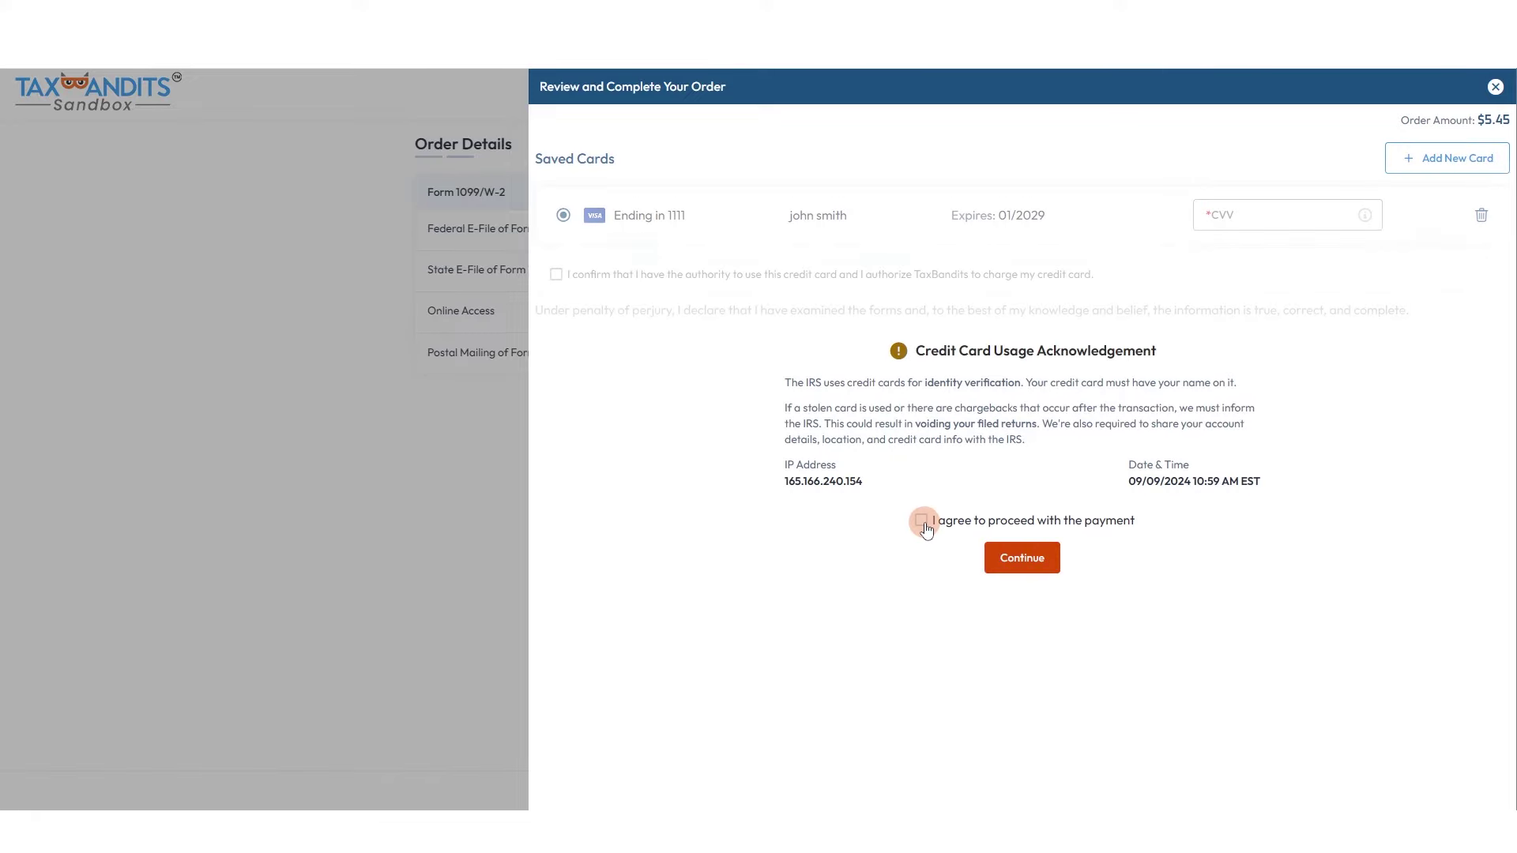
Step: Accept the card acknowledgement, enter the card's security code, pay, transmit, and return to the dashboard
click(984, 558)
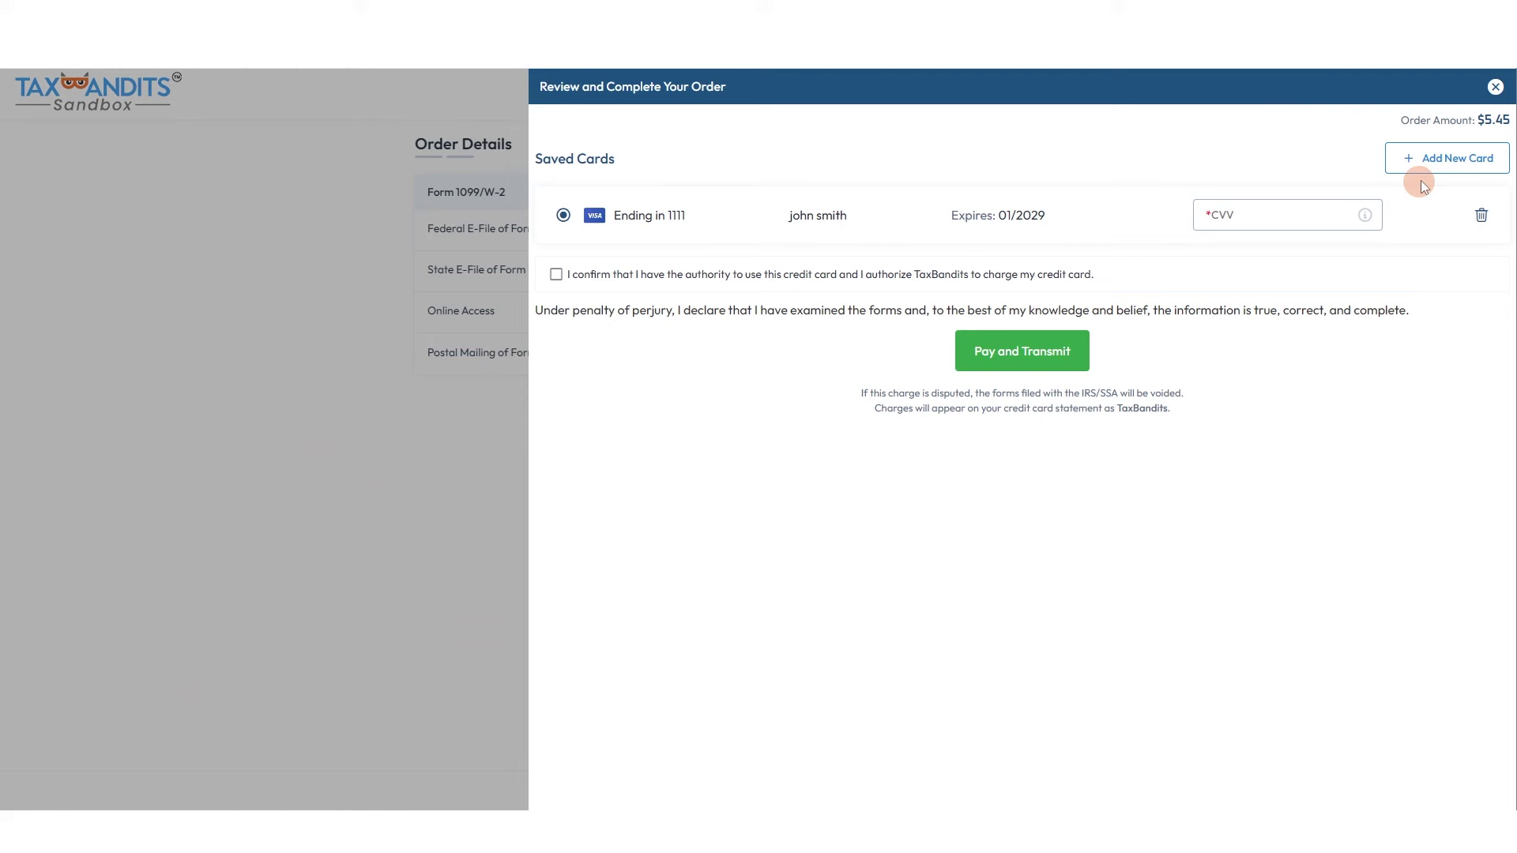
click(1265, 221)
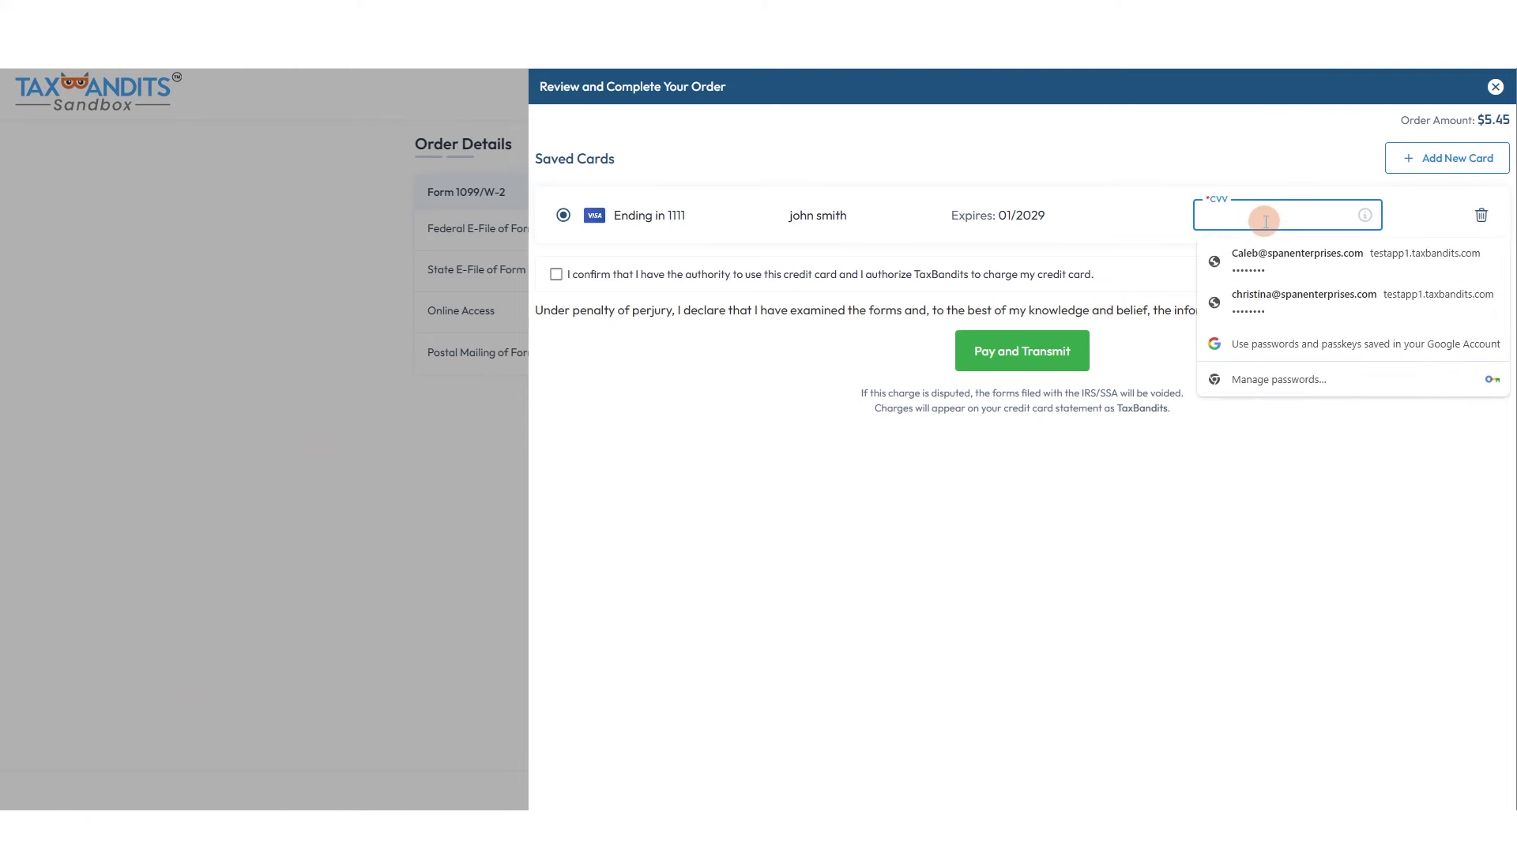
text(123)
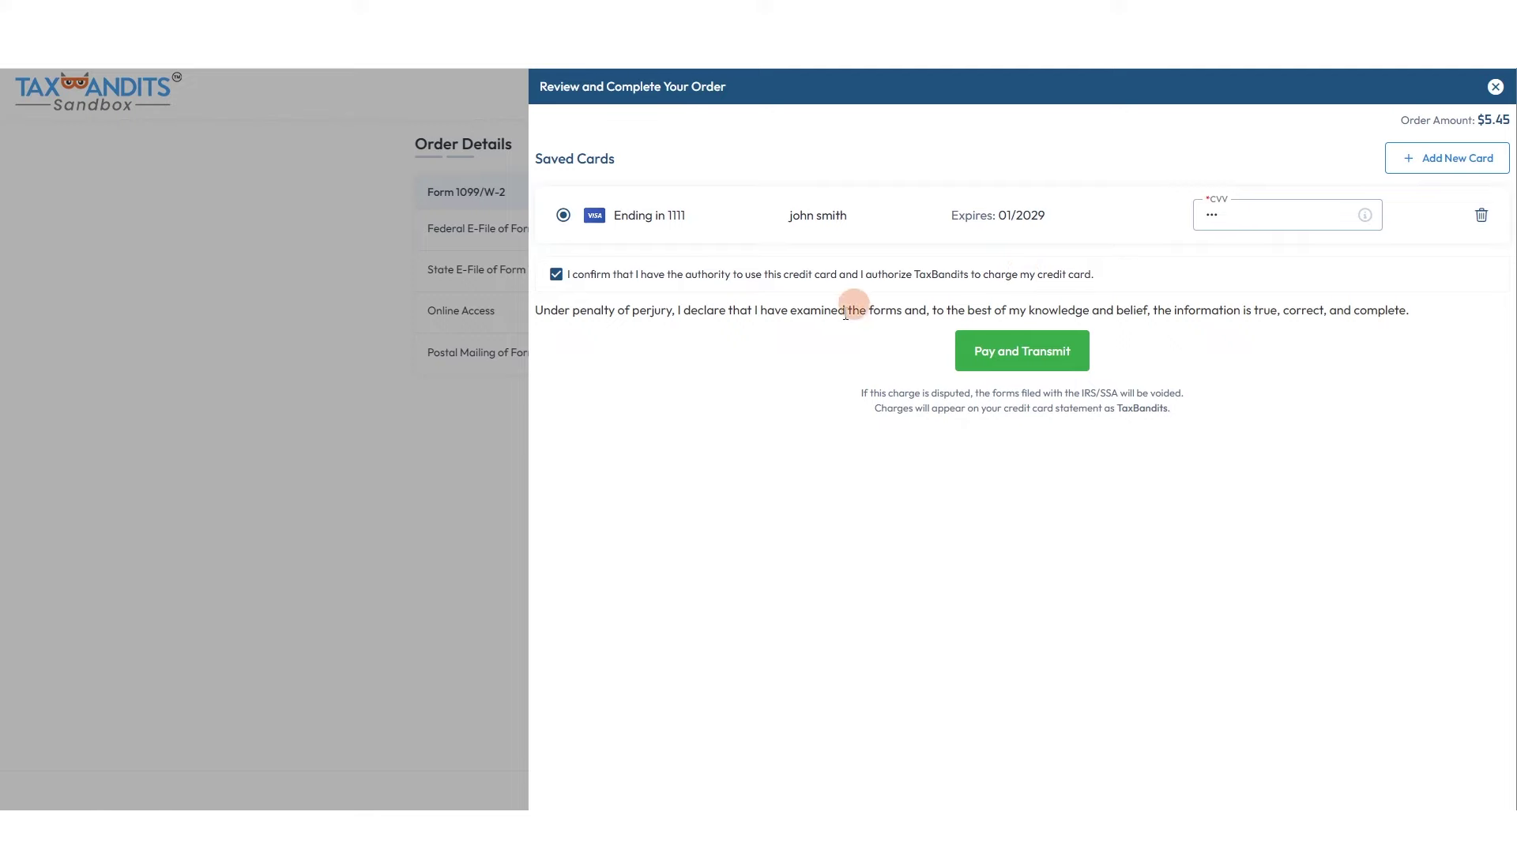
click(1020, 362)
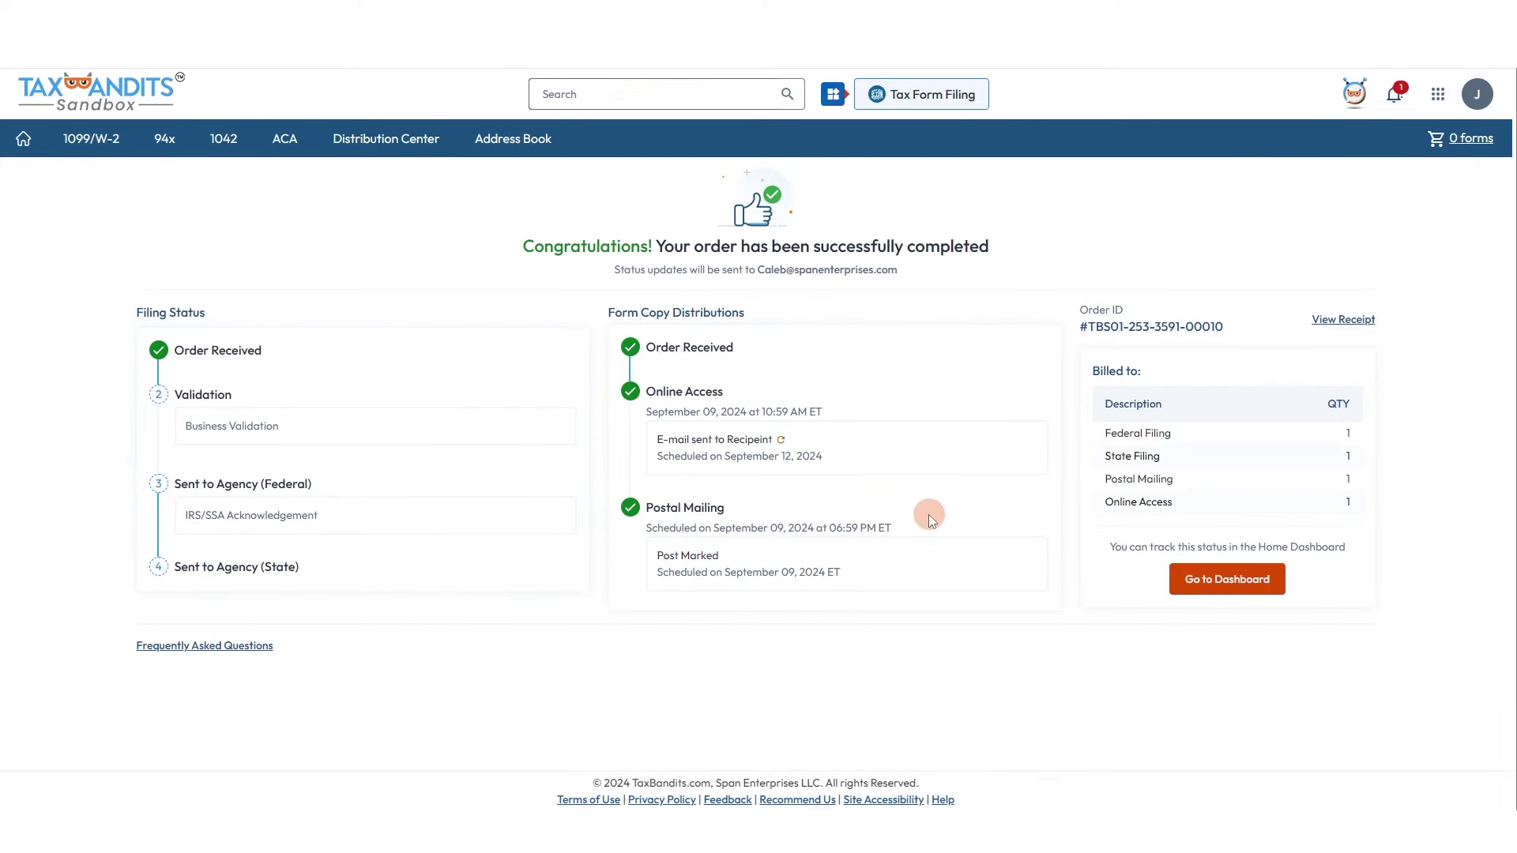
click(1236, 580)
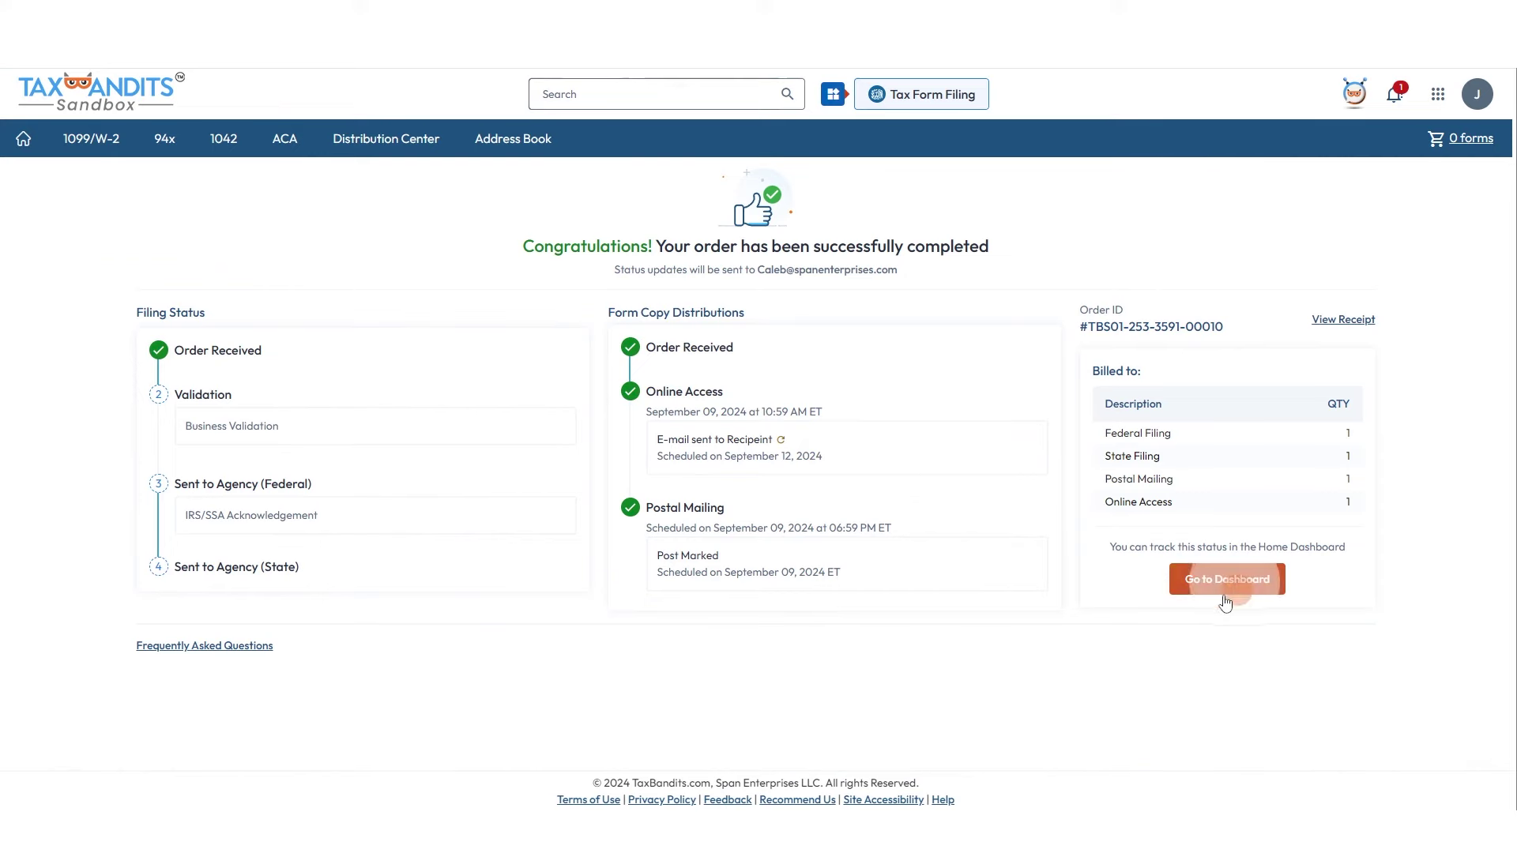
Step: Open the Harman LLC LLC payer page and view its Submitted filings
click(164, 179)
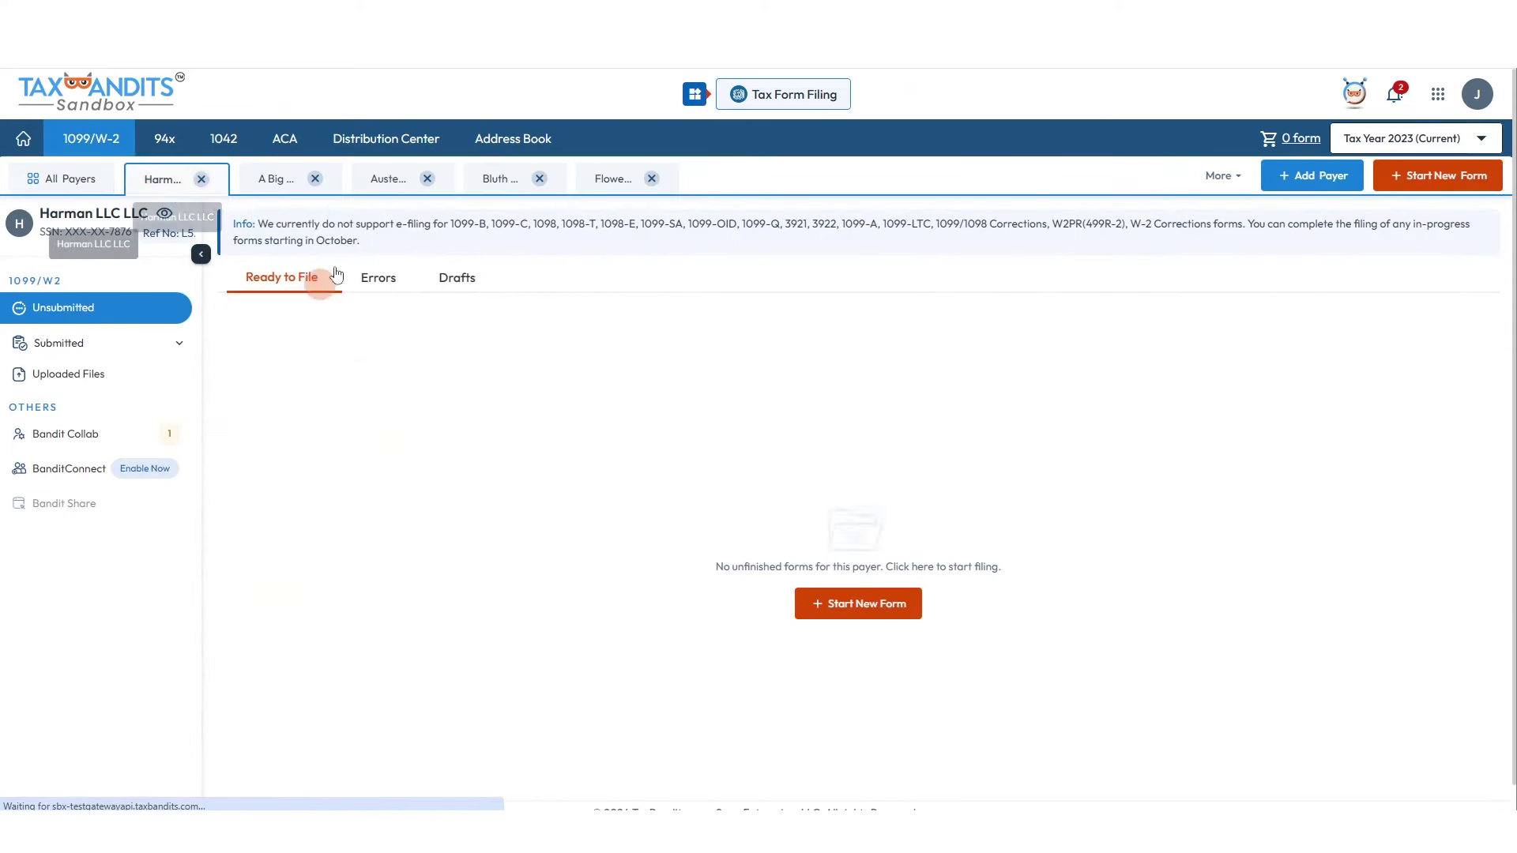
click(122, 340)
click(865, 289)
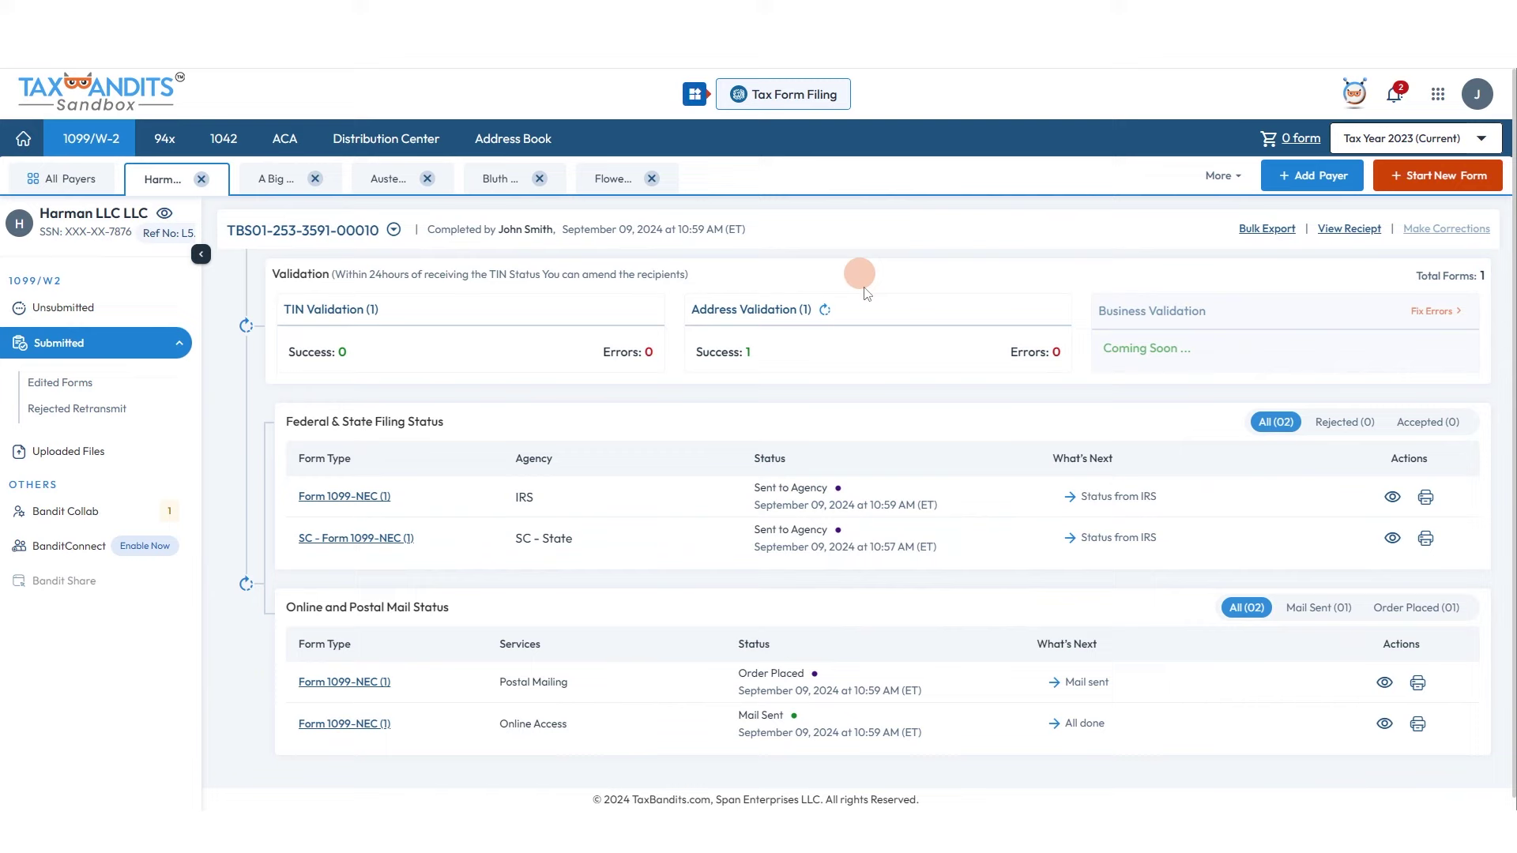